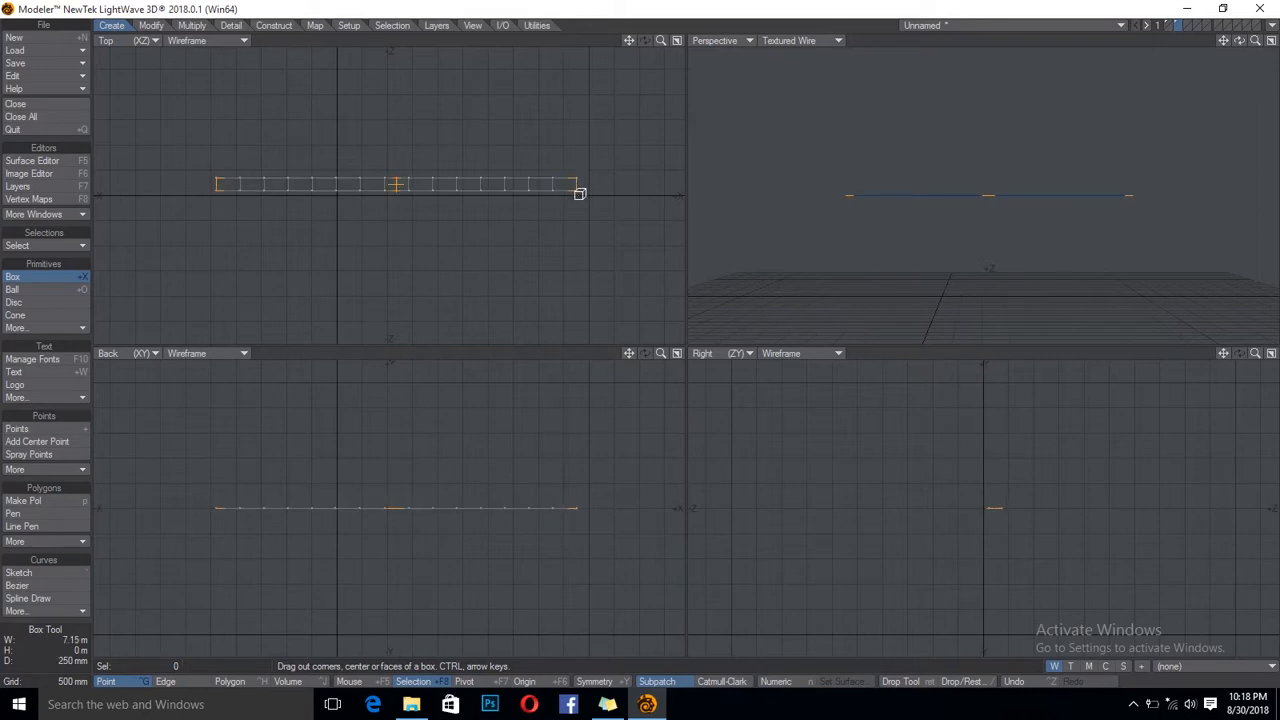
- Stretch the wide flat box vertically into a wall reaching the ground and divide its height into ten segments
drag(426, 557, 428, 633)
key(Down)
key(Down)
key(Down)
key(Down)
key(Down)
key(Down)
key(Down)
key(Down)
key(Down)
key(Down)
key(Down)
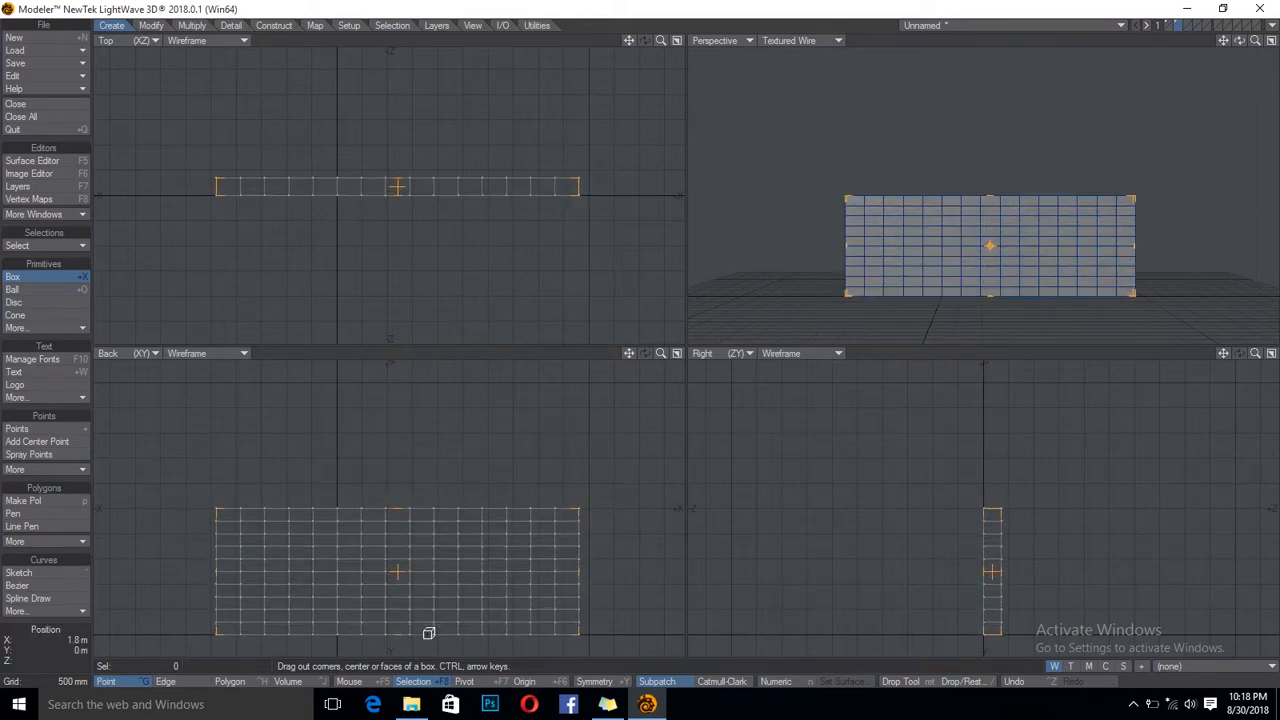
- Reduce the box's subdivisions to one segment across its width and six segments along its height, and finish the box
key(Up)
key(Up)
key(Up)
key(Left)
key(Left)
key(Left)
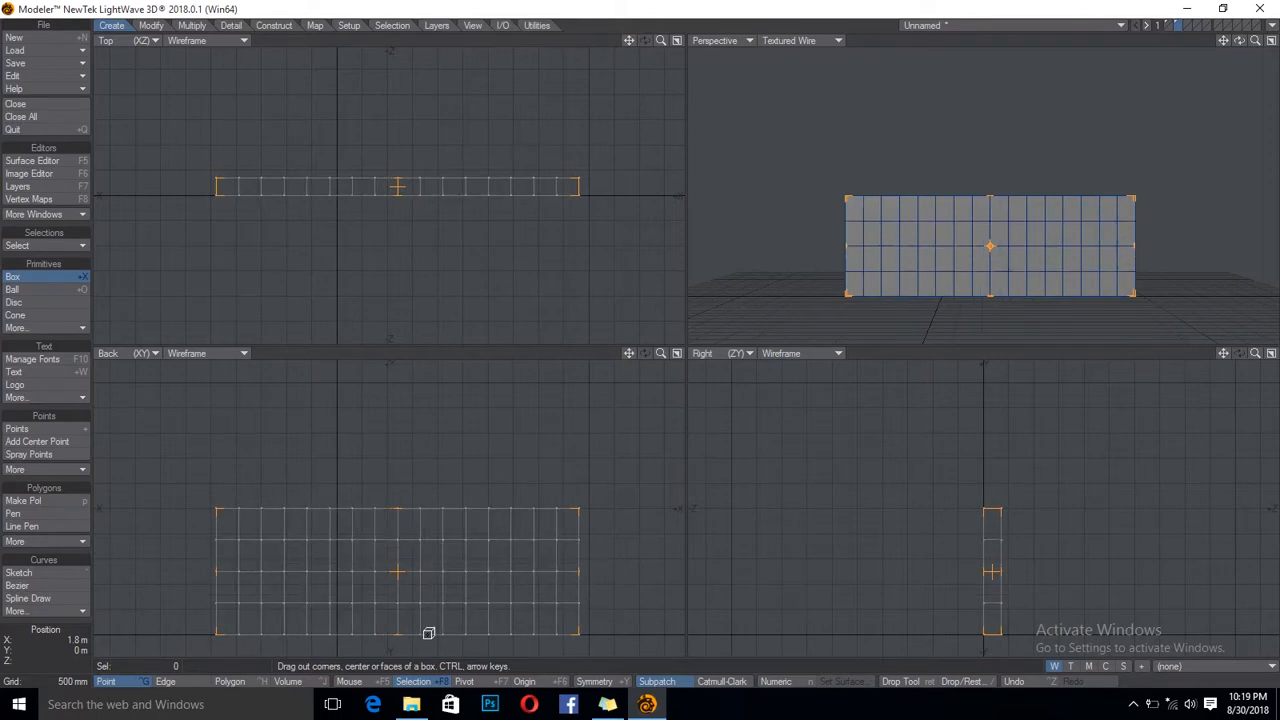
key(Left)
key(Left)
key(Left)
key(Left)
key(Left)
key(Left)
key(Left)
key(Left)
key(Left)
key(Left)
key(Left)
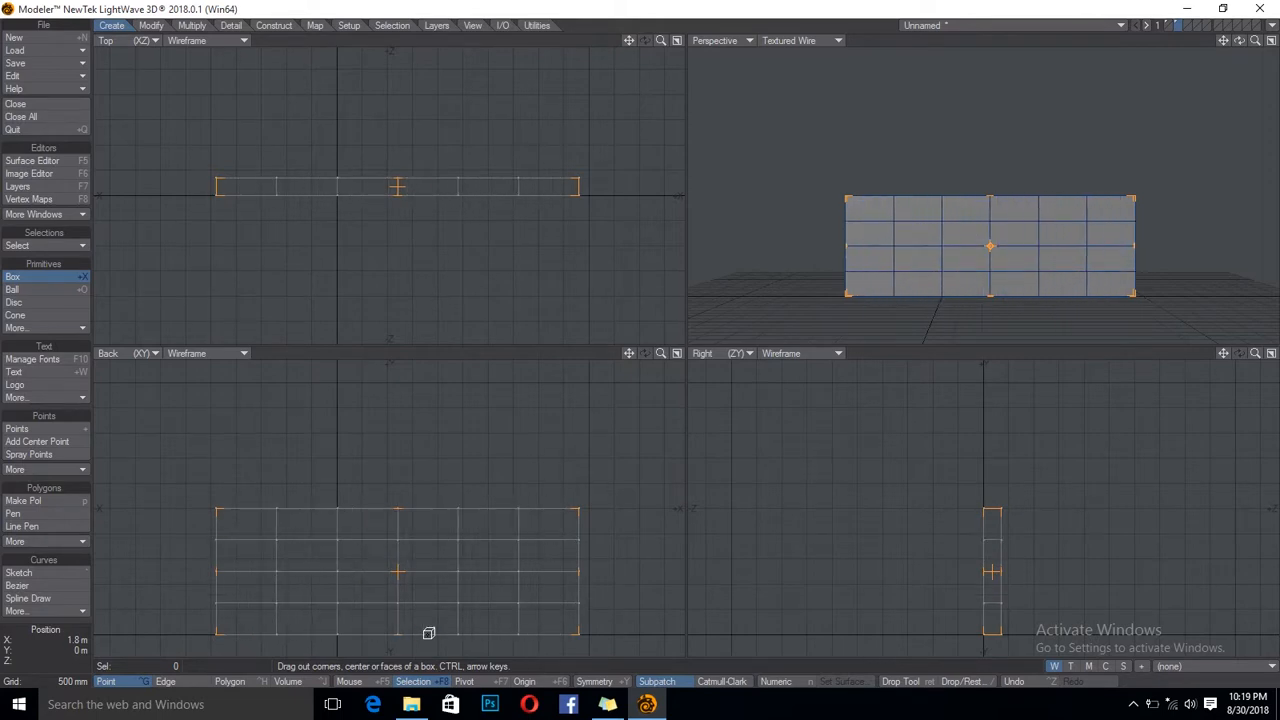
key(Up)
key(Up)
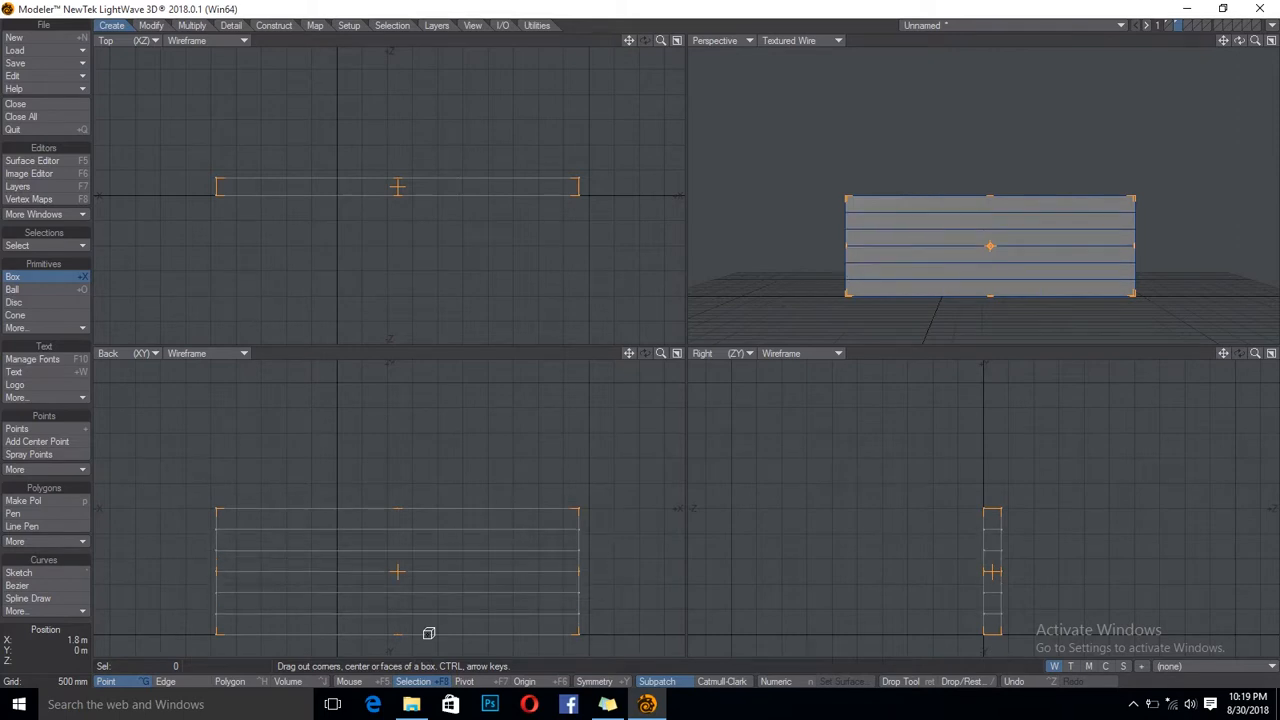
key(space)
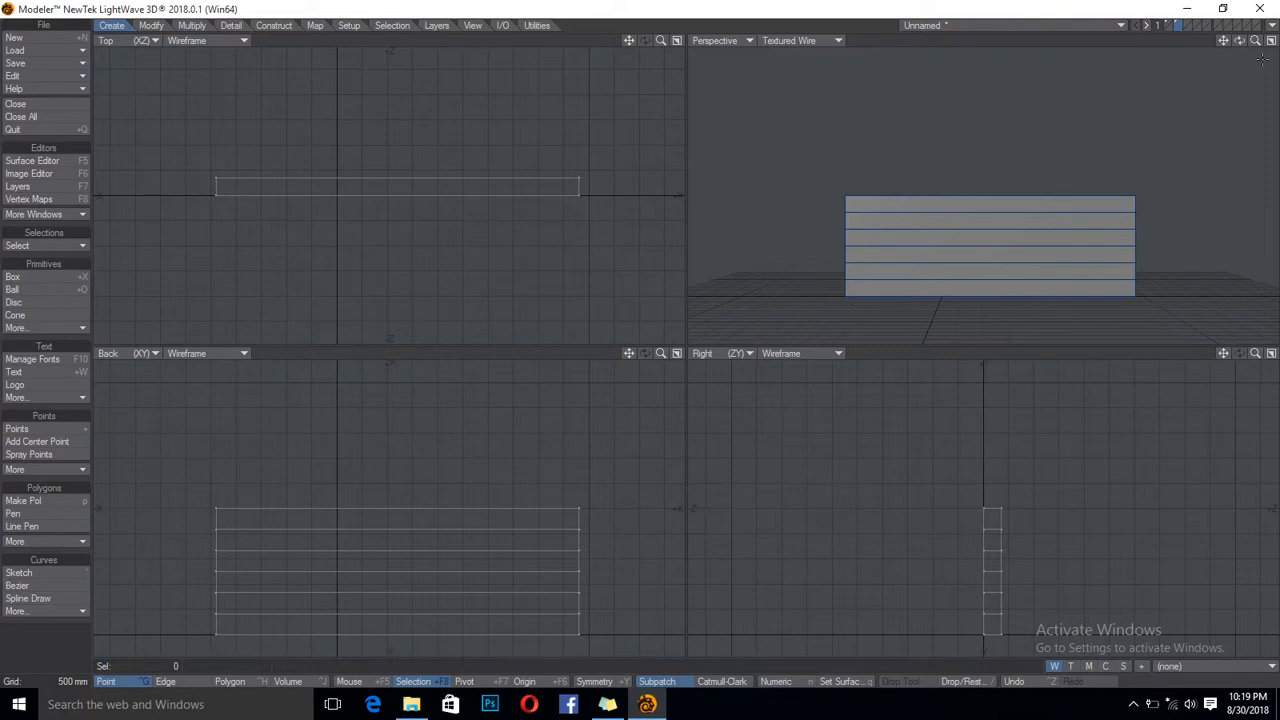
- In the empty third layer, create a small box with single-segment sides around the vertical axis
mouse_move(1239, 41)
mouse_down()
mouse_move(1140, 60)
mouse_move(1241, 46)
mouse_up()
click(1189, 25)
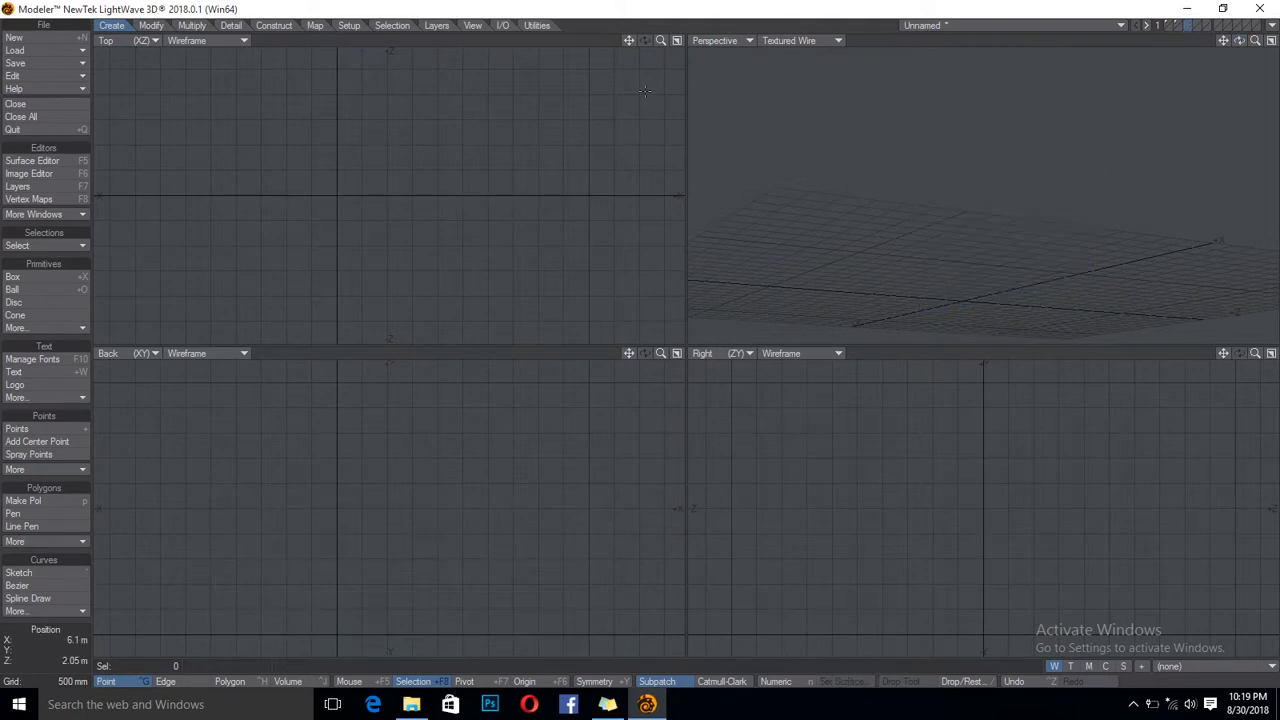
click(29, 276)
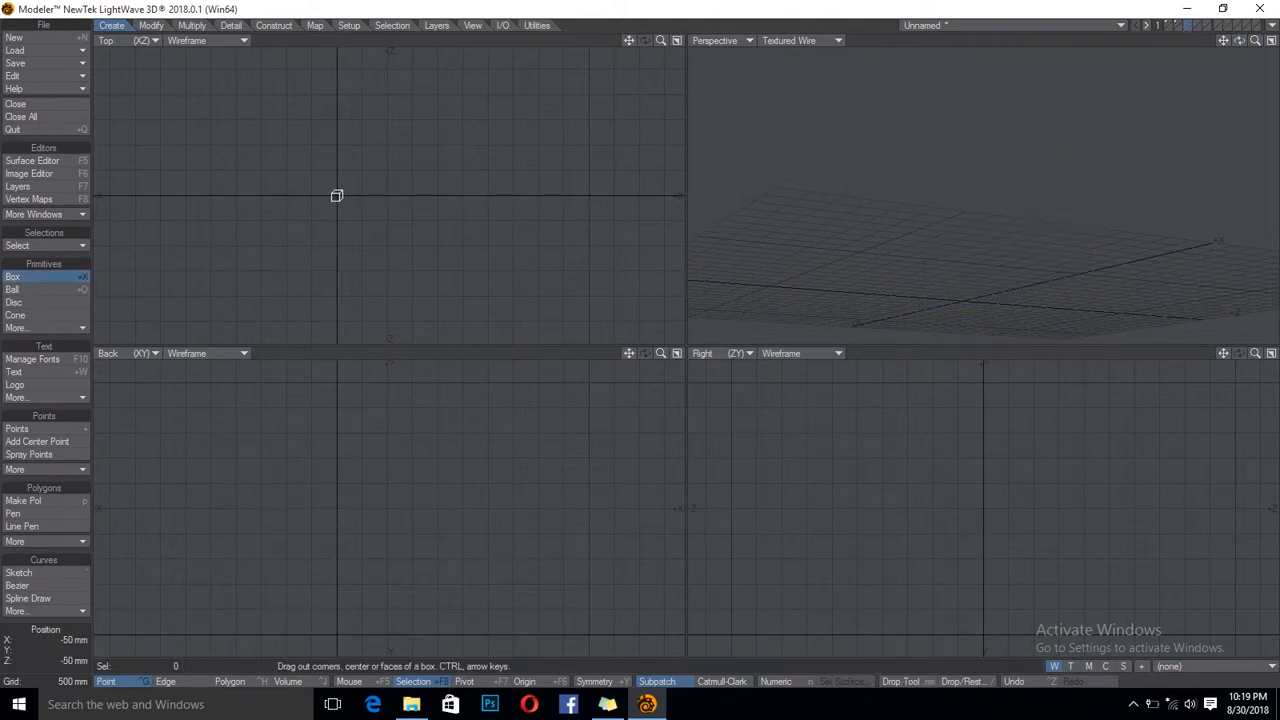
drag(329, 185, 368, 212)
drag(345, 509, 343, 540)
key(Down)
key(Down)
key(Down)
key(Down)
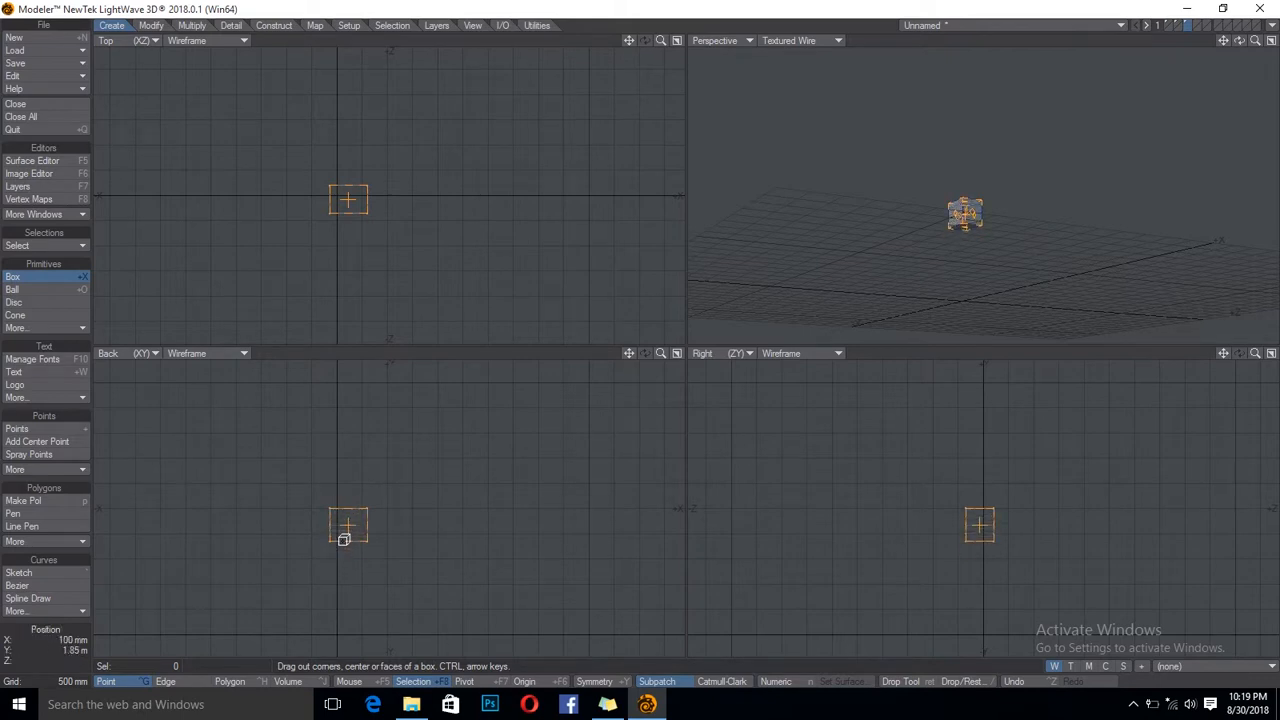
key(space)
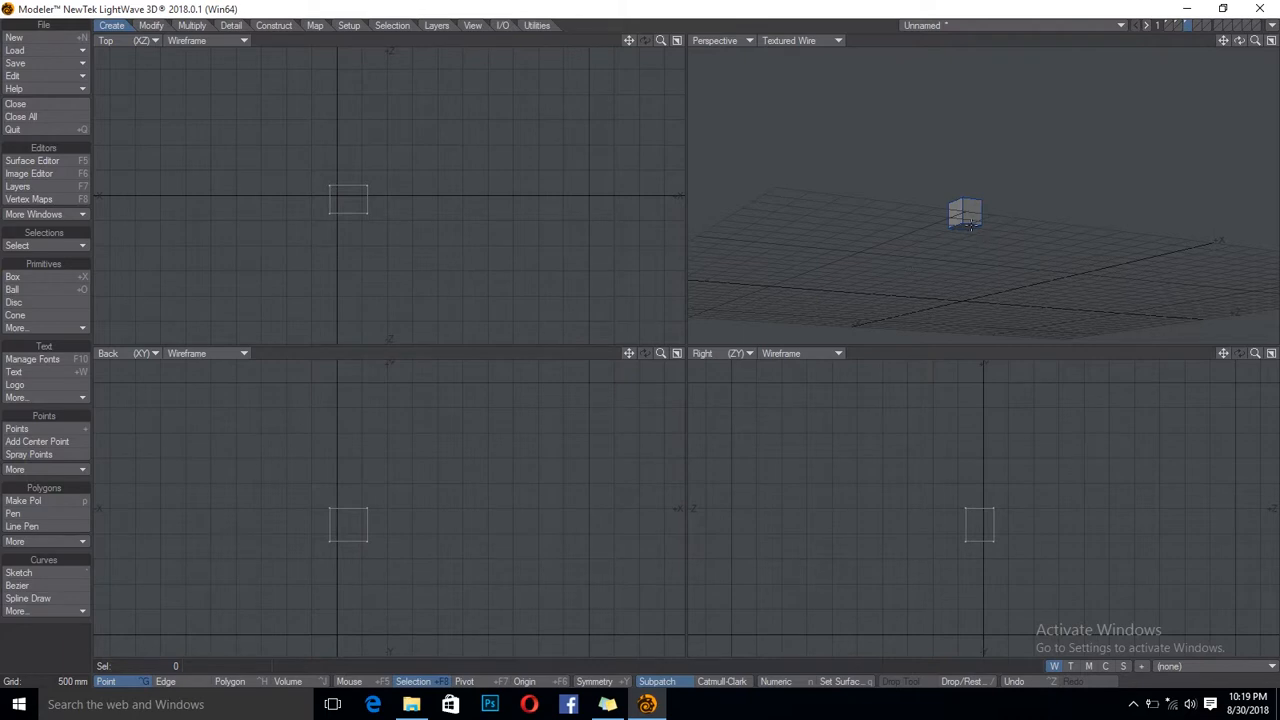
- Delete the polygon on the small box's +X side
key(ctrl+h)
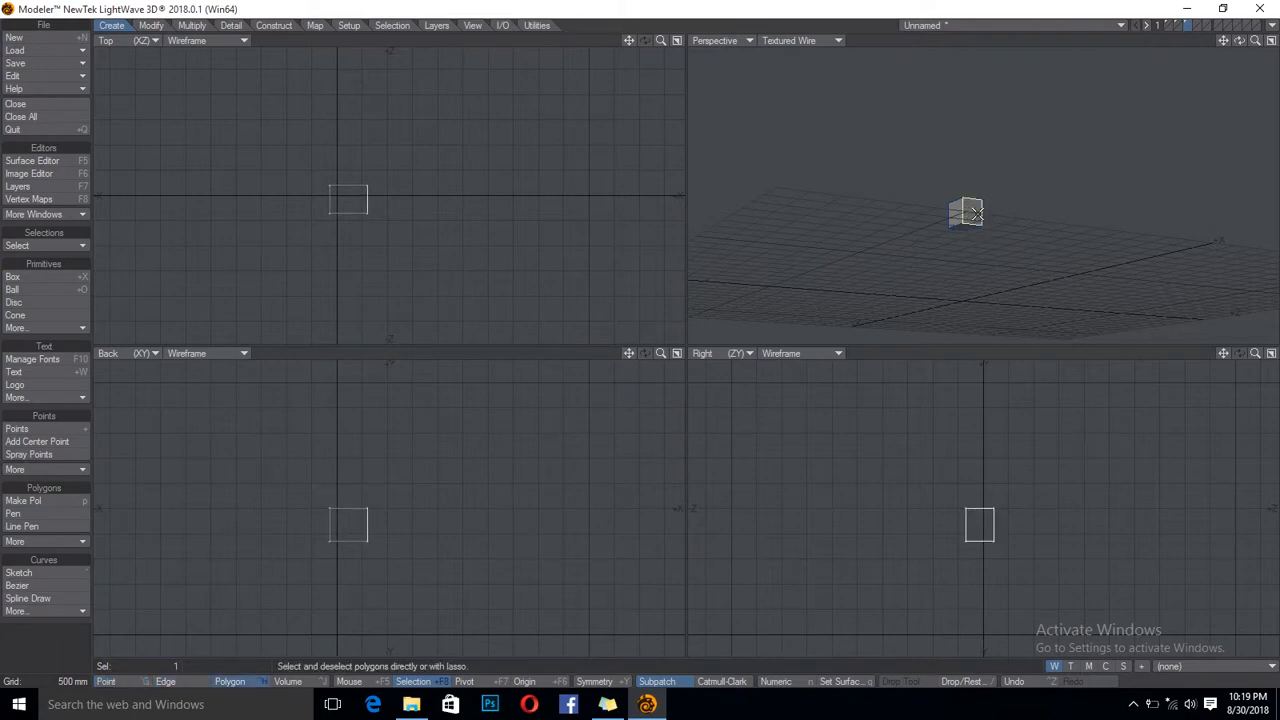
drag(1255, 41, 1232, 76)
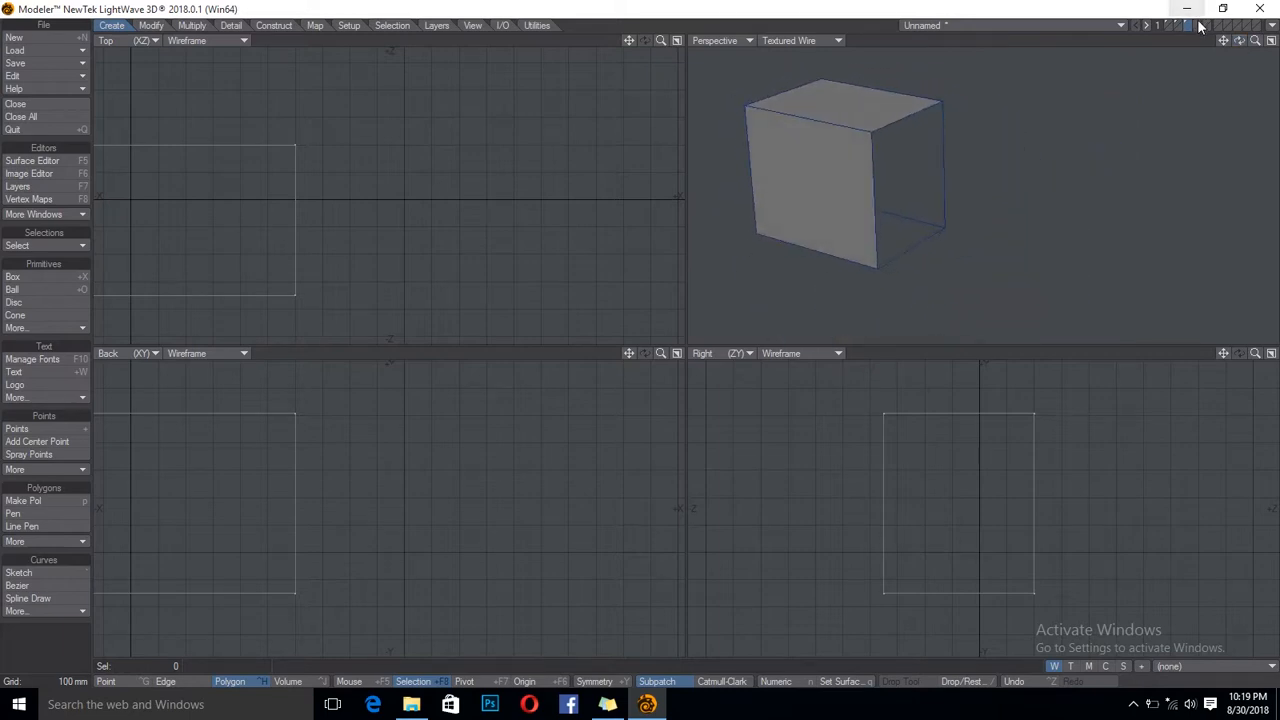
- In the empty fourth layer, create a small closed box
click(1199, 27)
click(20, 289)
click(15, 278)
drag(191, 145, 268, 225)
drag(237, 470, 232, 424)
key(space)
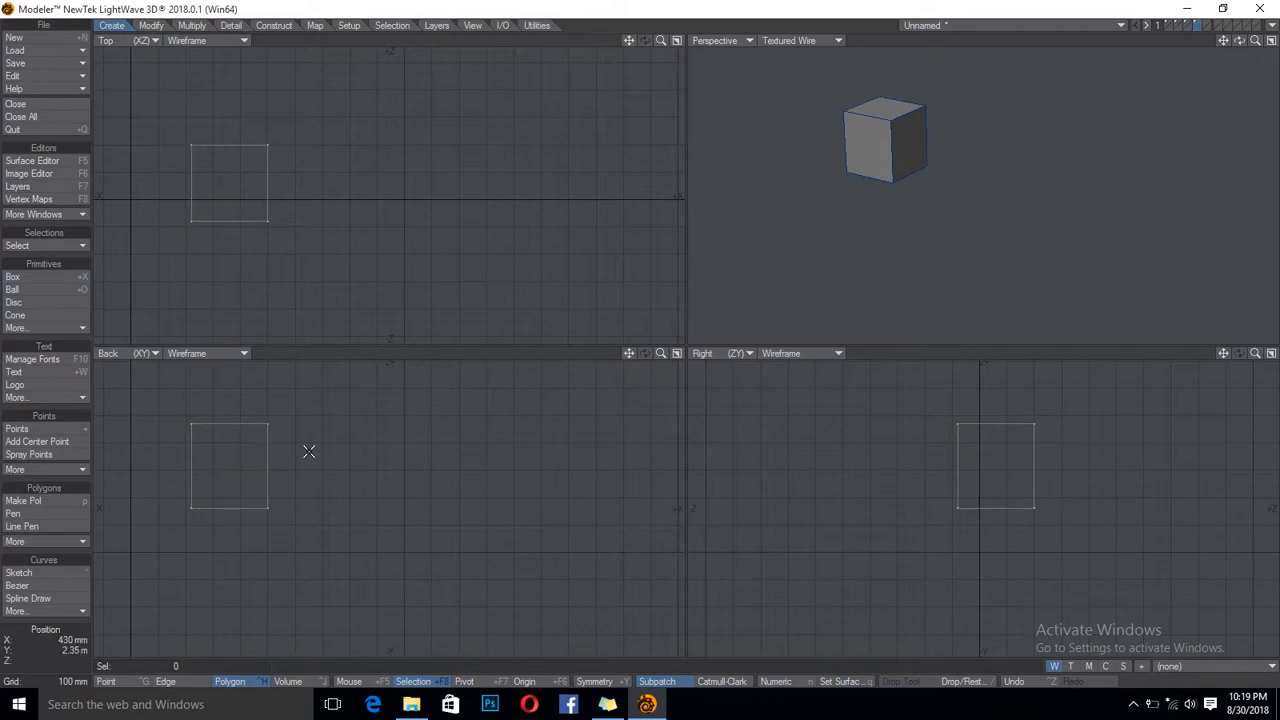
- Create a second box in the same layer, intersecting a corner of the first one
click(33, 277)
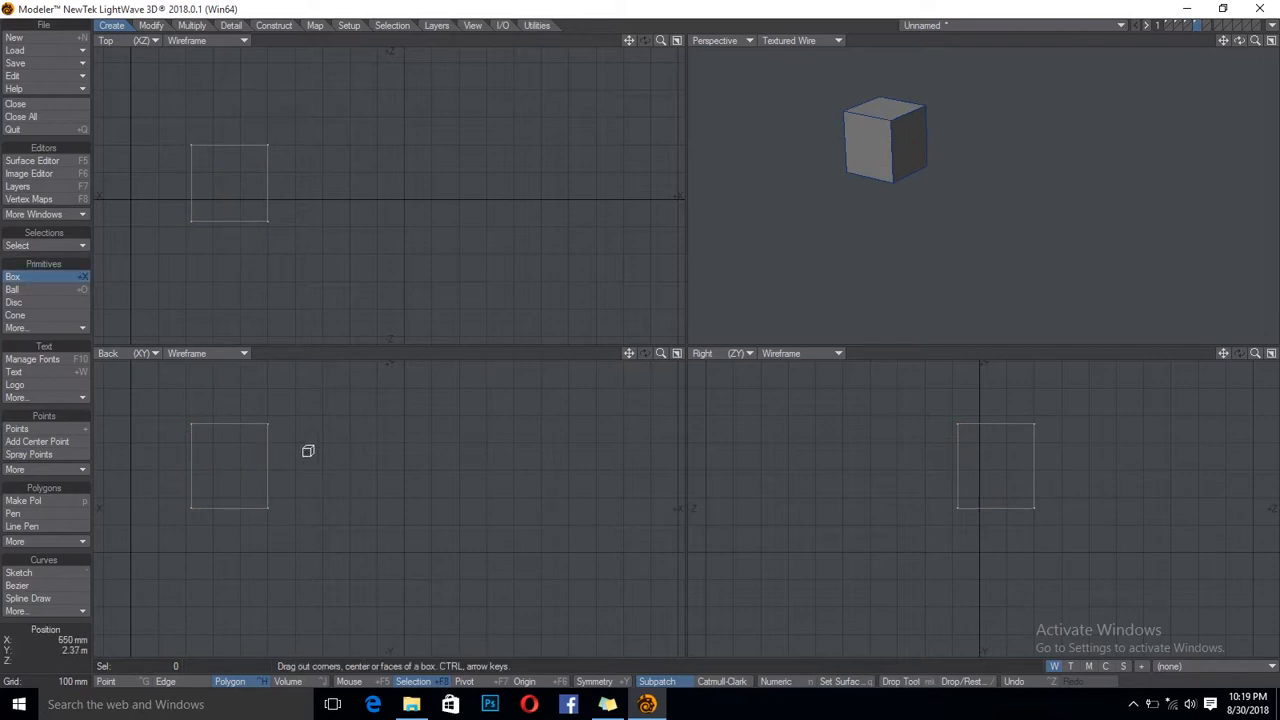
drag(234, 456, 329, 539)
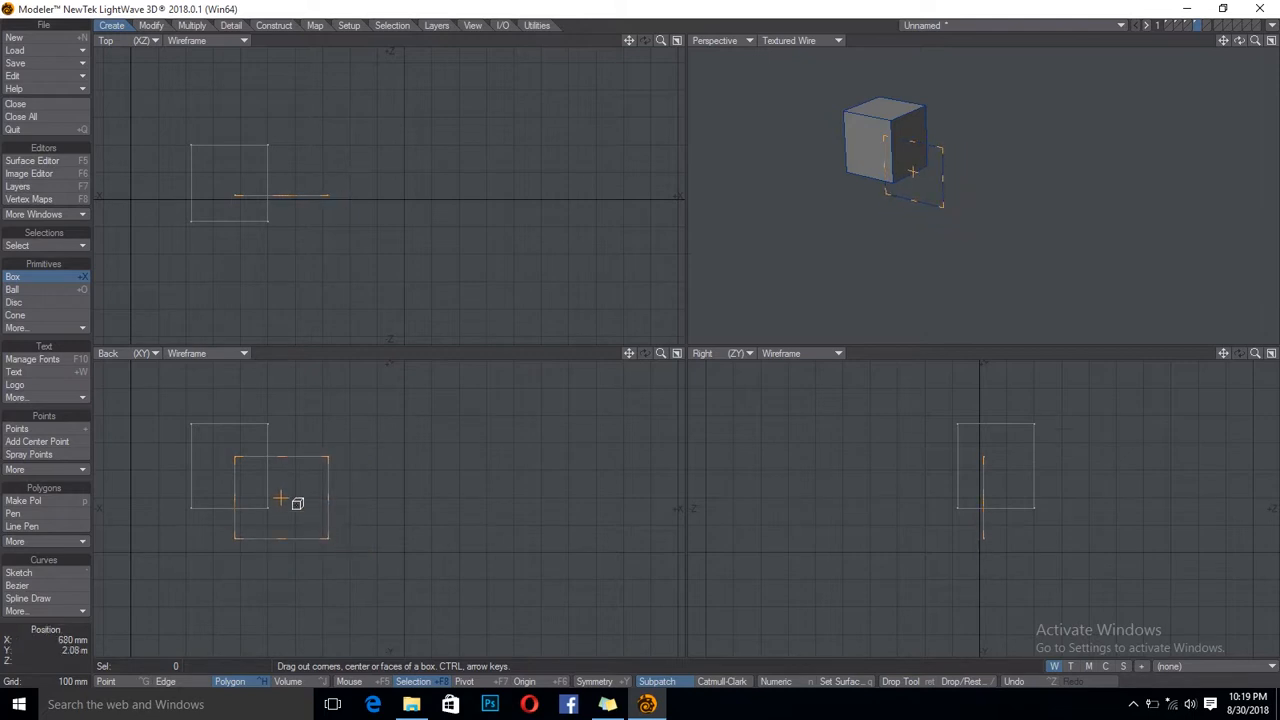
drag(292, 255, 288, 270)
key(space)
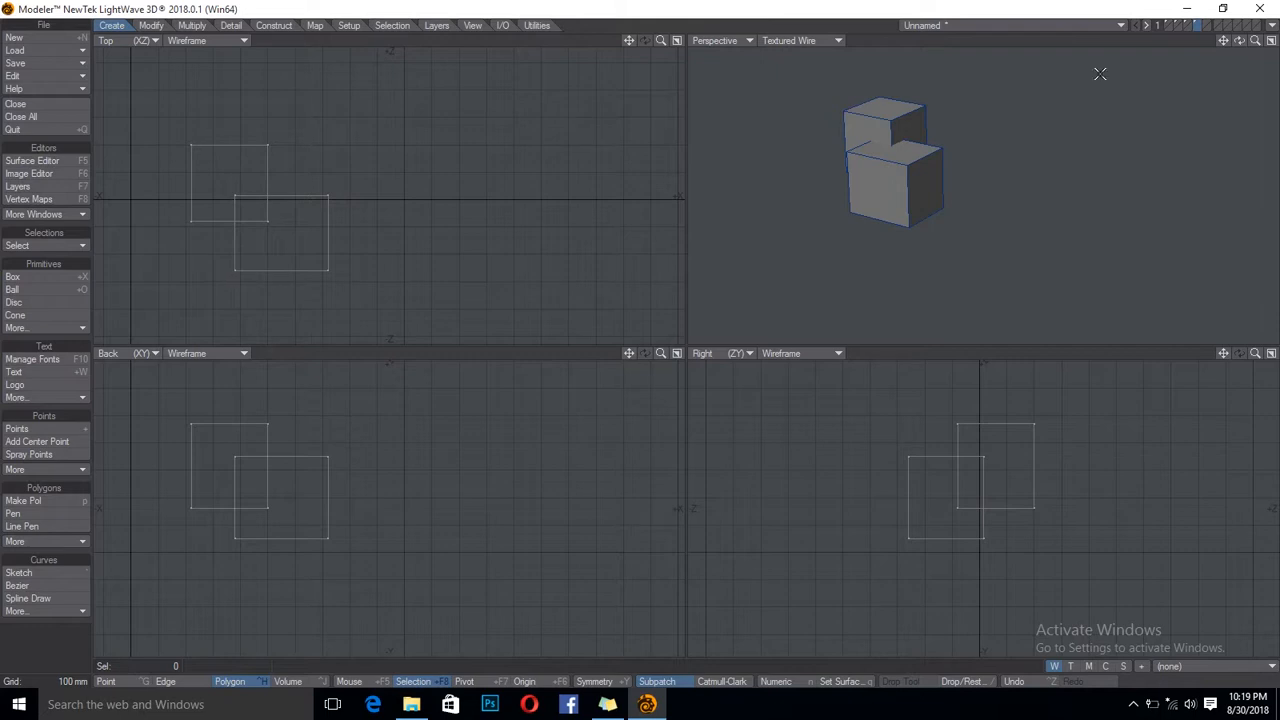
mouse_move(1240, 42)
mouse_down()
mouse_move(1266, 95)
mouse_move(1240, 45)
mouse_up()
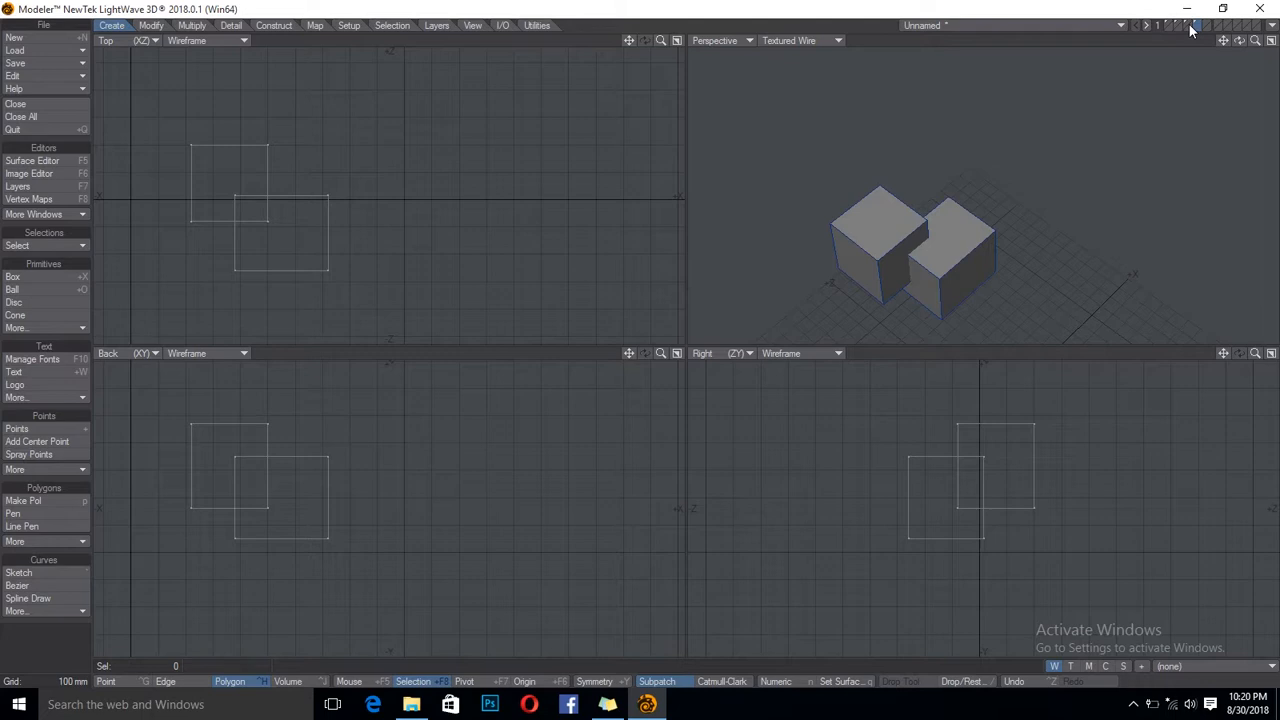
- Clear the test boxes from the second, third and fourth layers and return to the subdivided wall in the first layer
click(1190, 25)
click(1187, 22)
click(1194, 23)
click(1178, 22)
click(1180, 25)
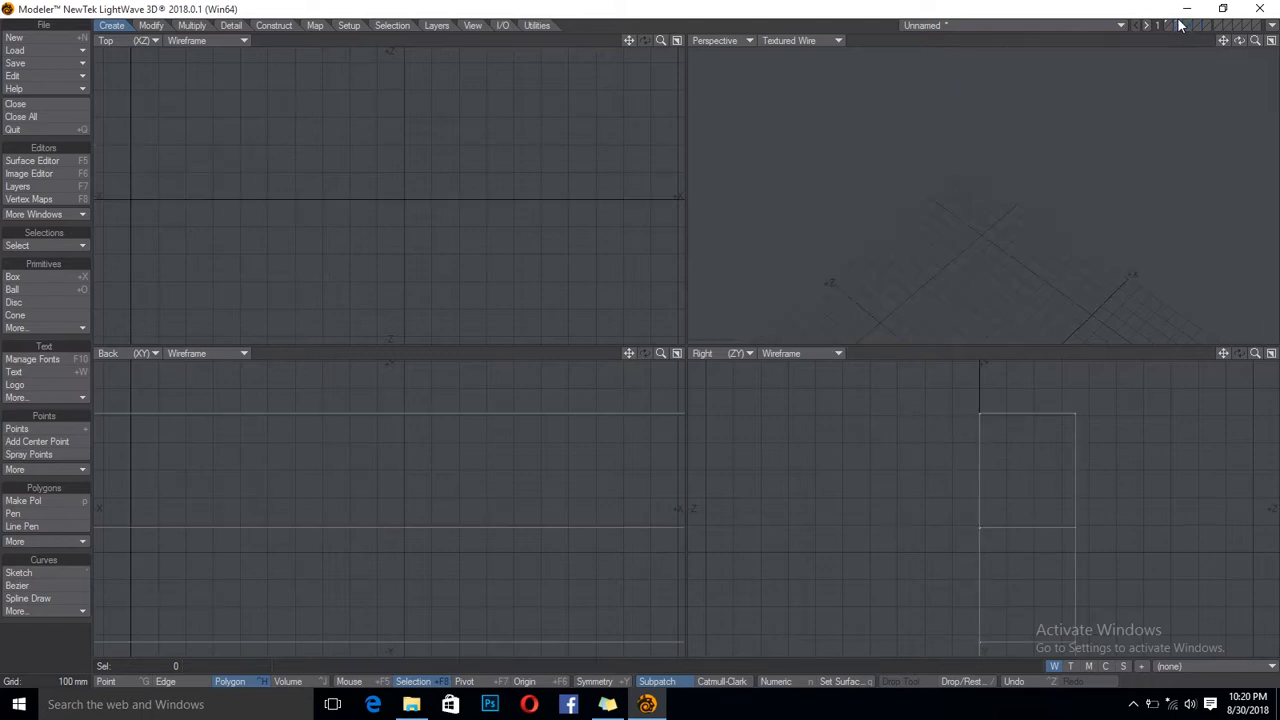
click(1168, 25)
key(a)
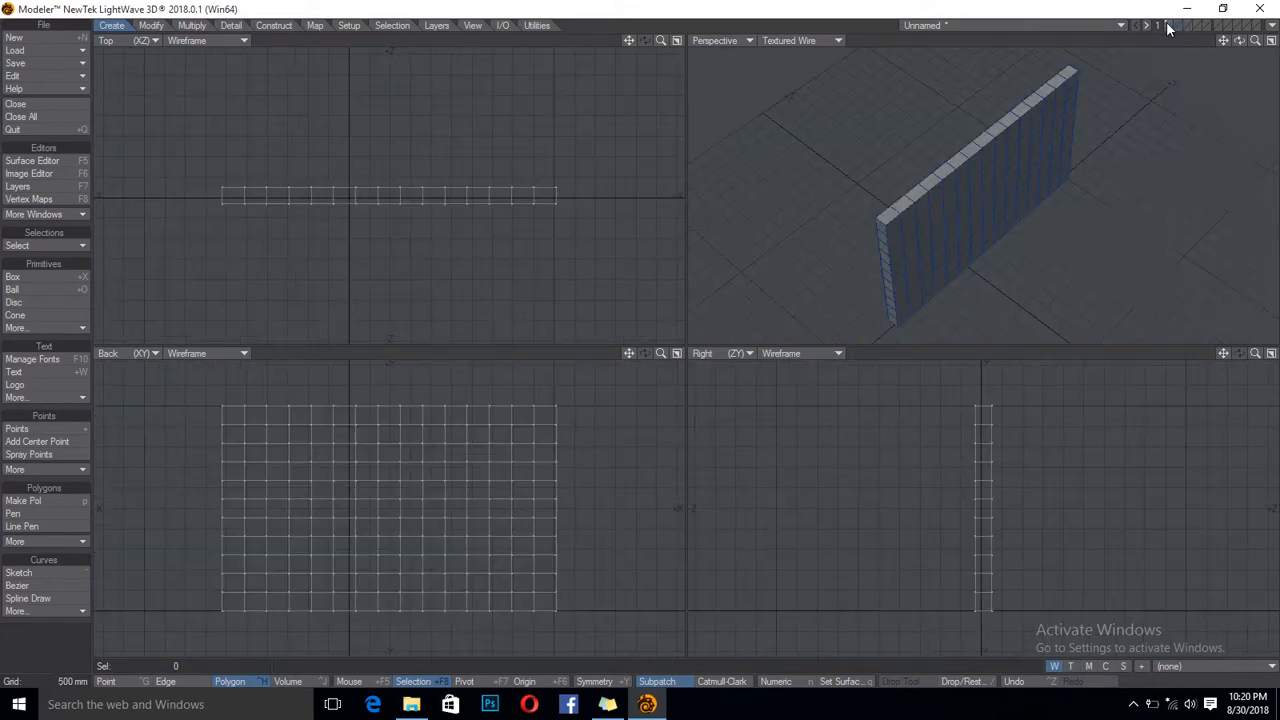
drag(1239, 40, 1170, 30)
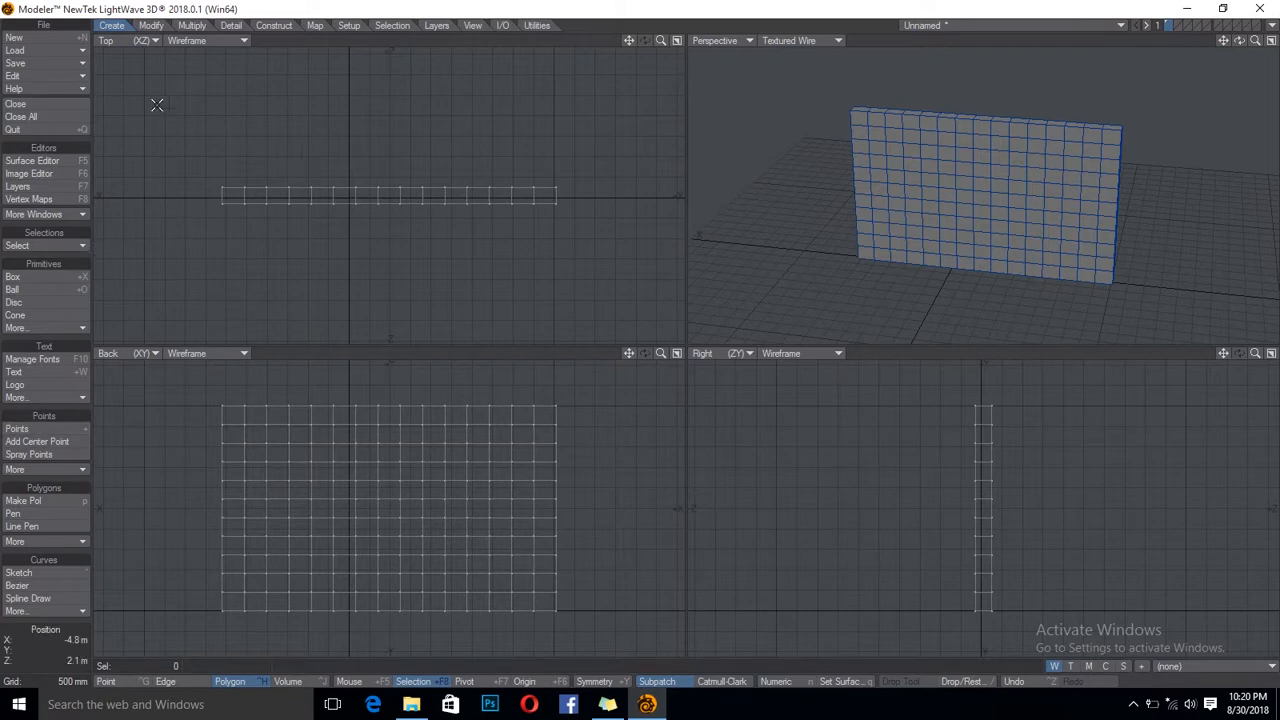
- Fracture the wall into a new layer with Explode Parts enabled, using the Voronoi algorithm, random points and a cell count of 100
click(194, 26)
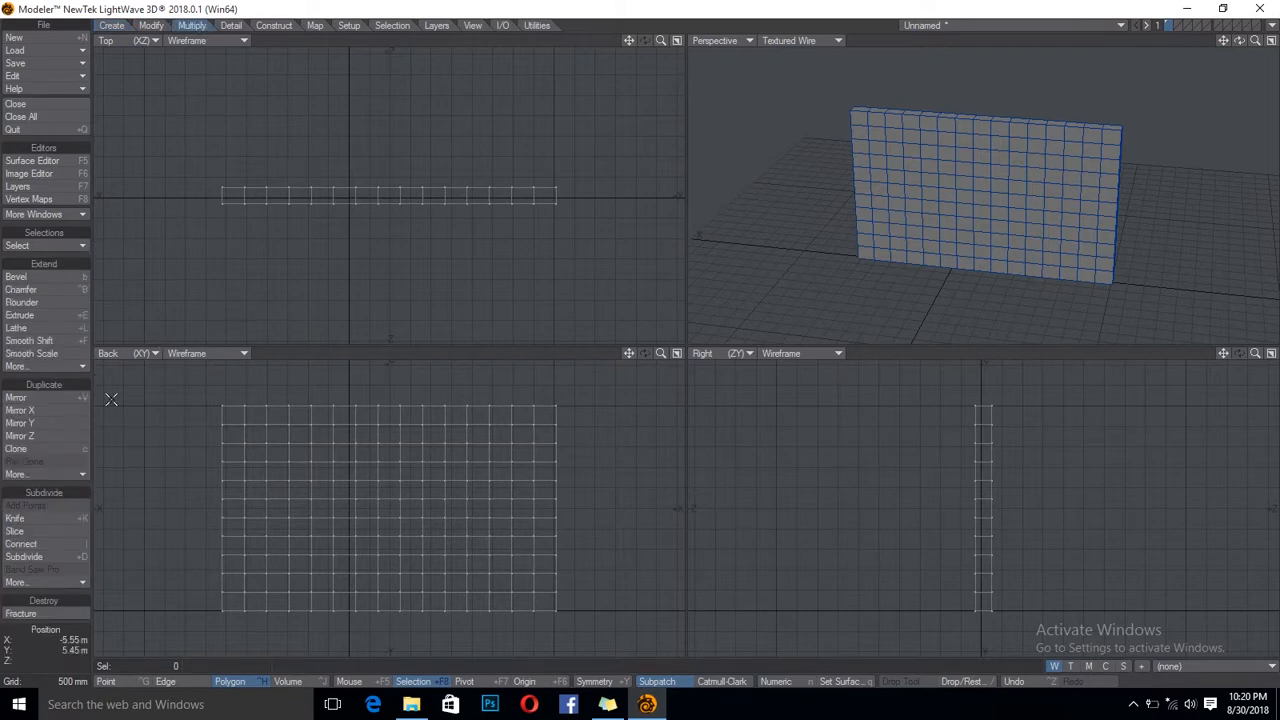
click(35, 613)
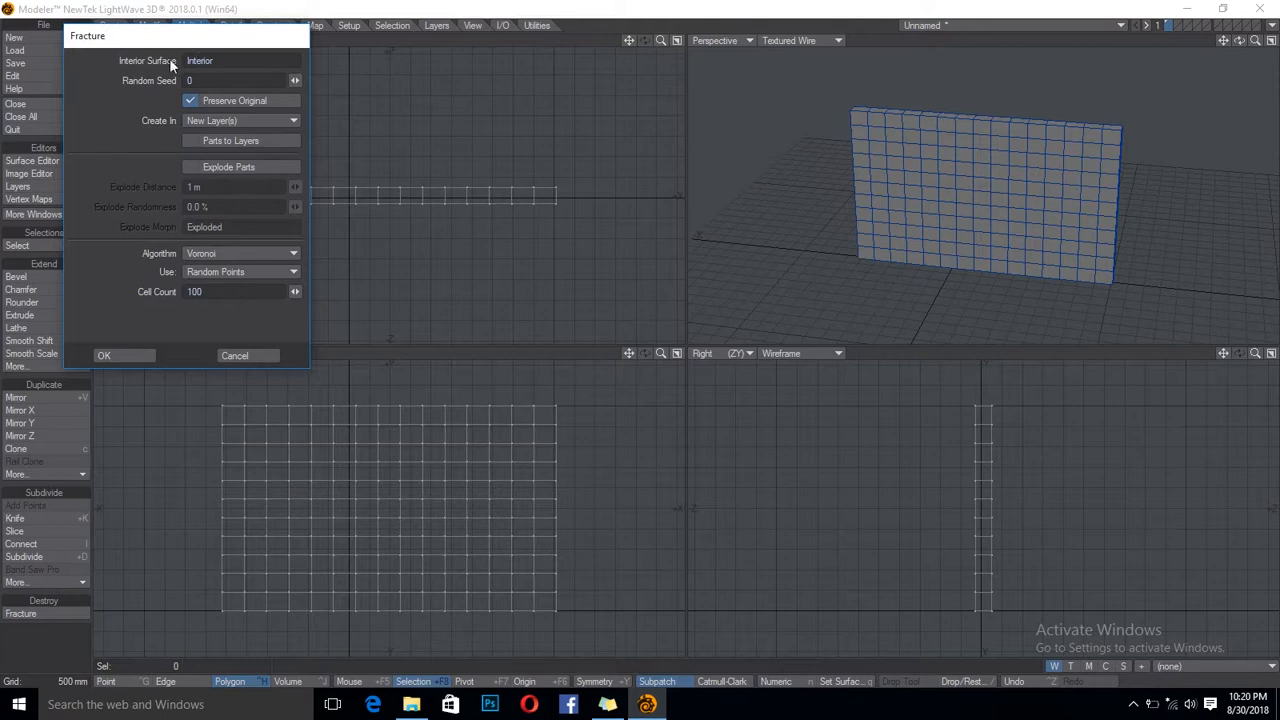
click(241, 60)
click(209, 81)
click(212, 172)
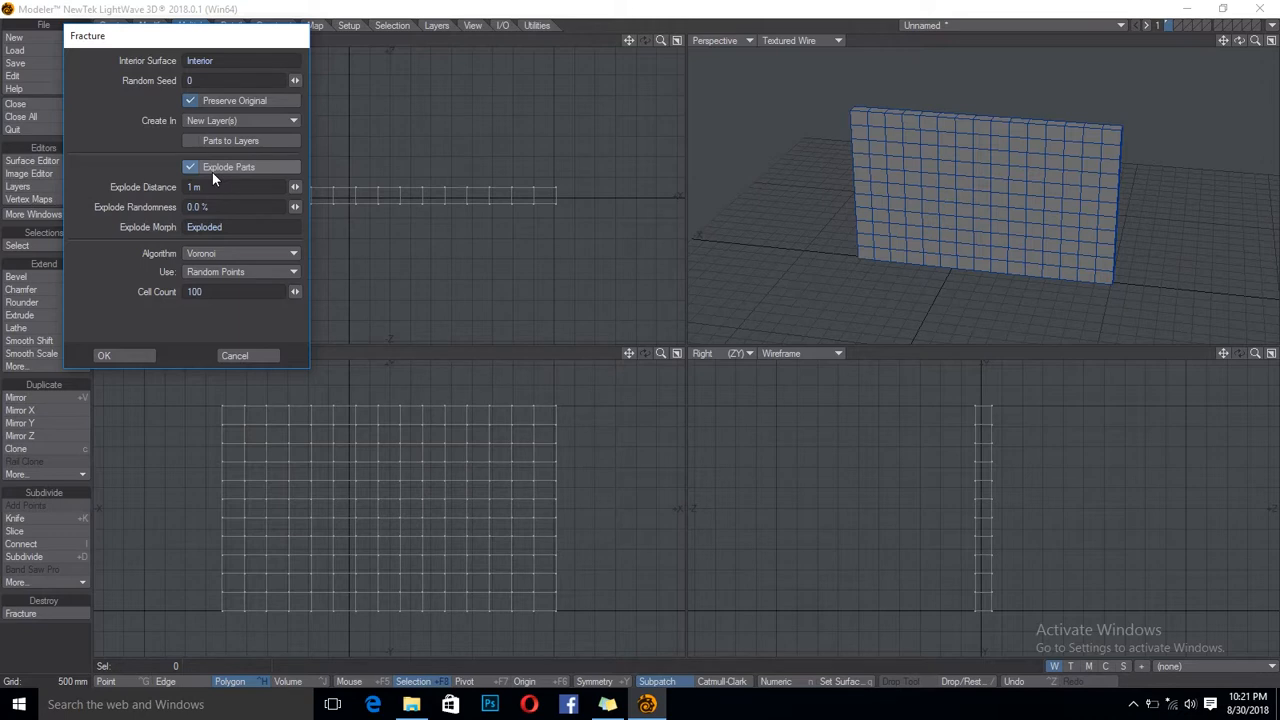
click(237, 254)
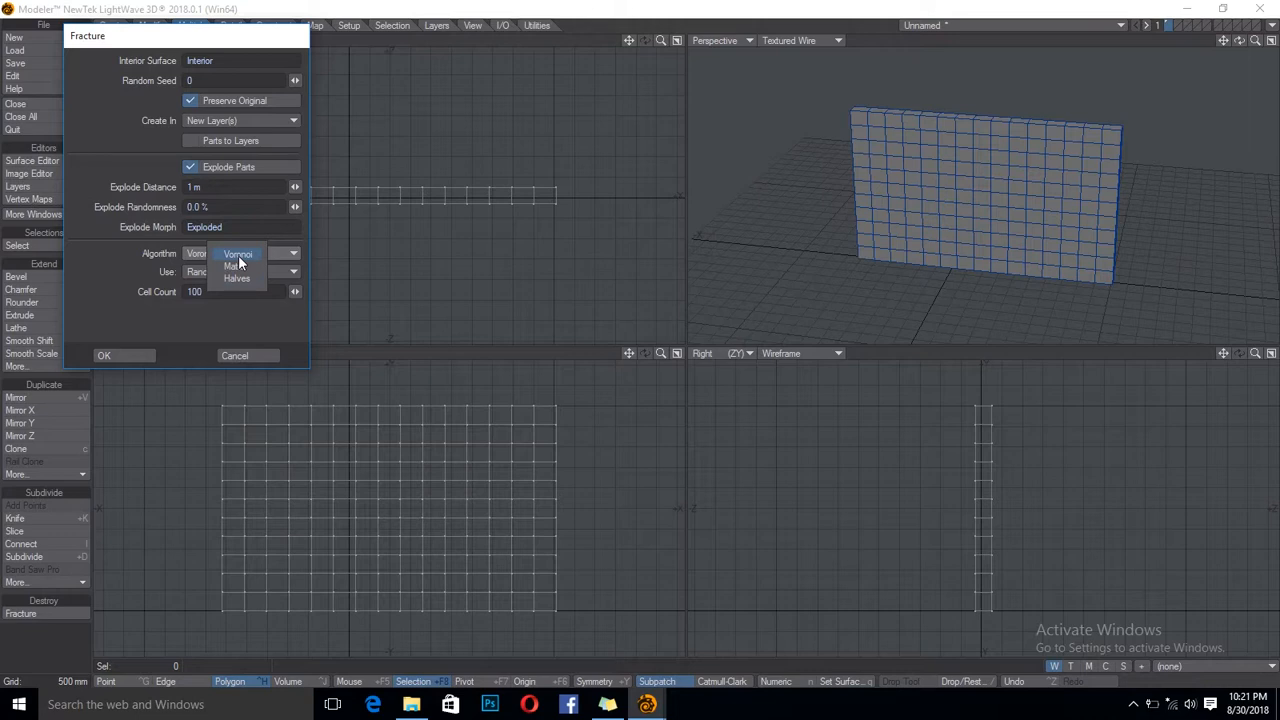
click(238, 255)
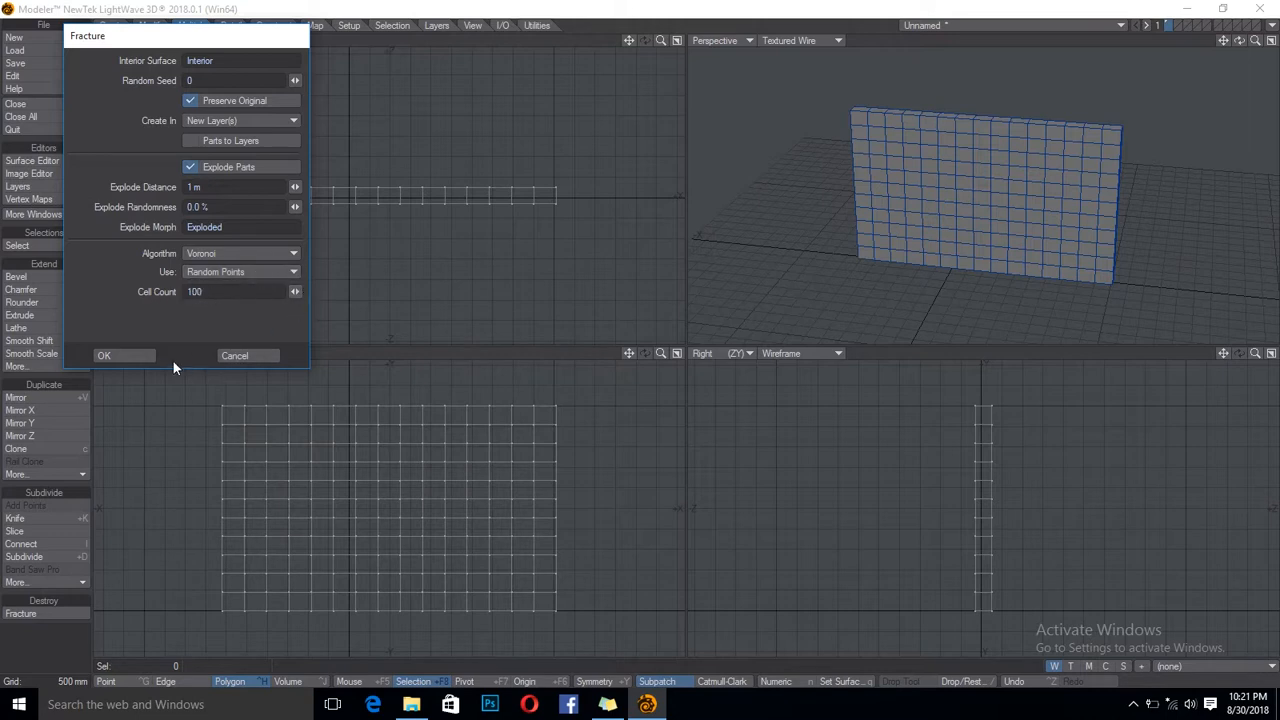
click(138, 356)
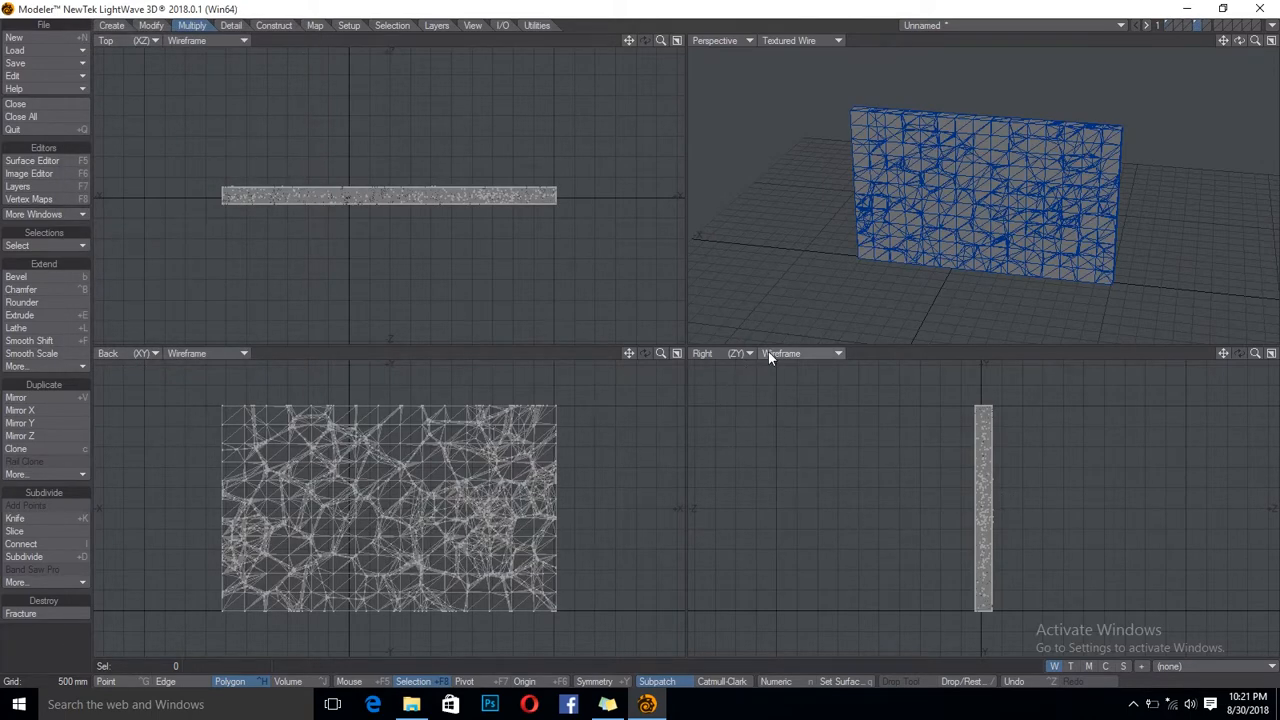
- Save the object as Fracture-test in the Objects folder
key(s)
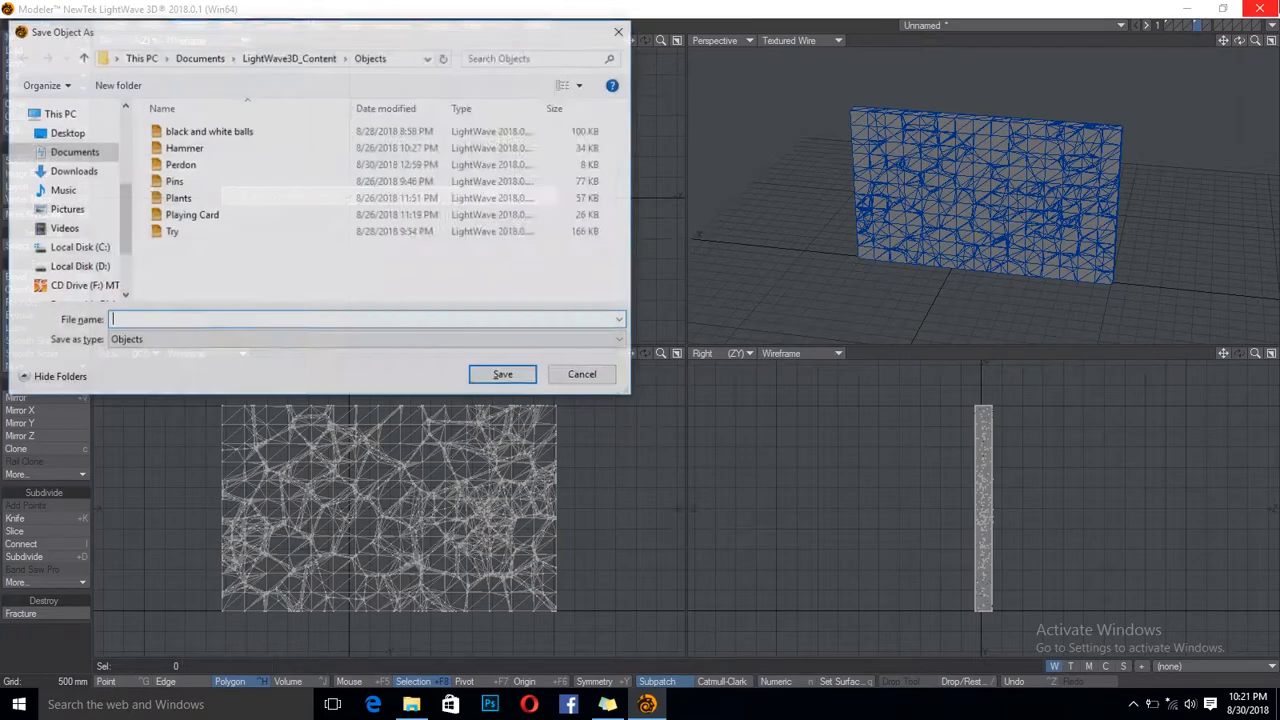
text(F)
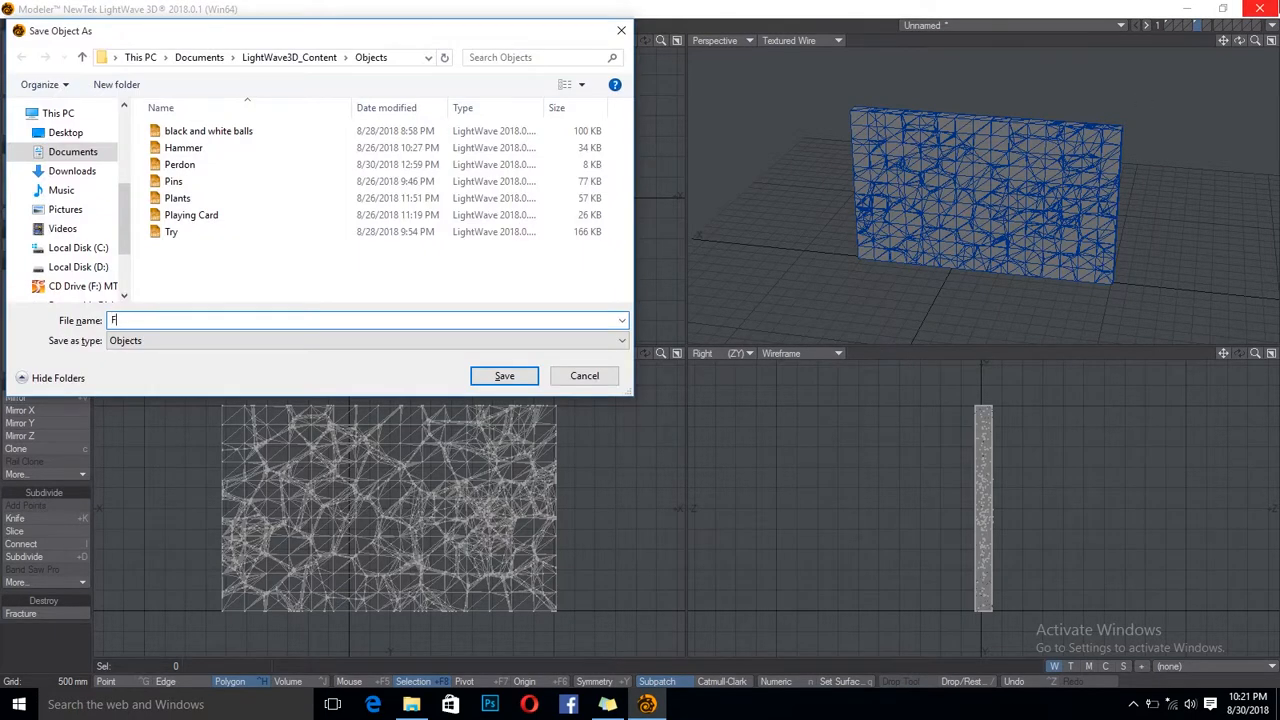
text(racture-test)
key(Return)
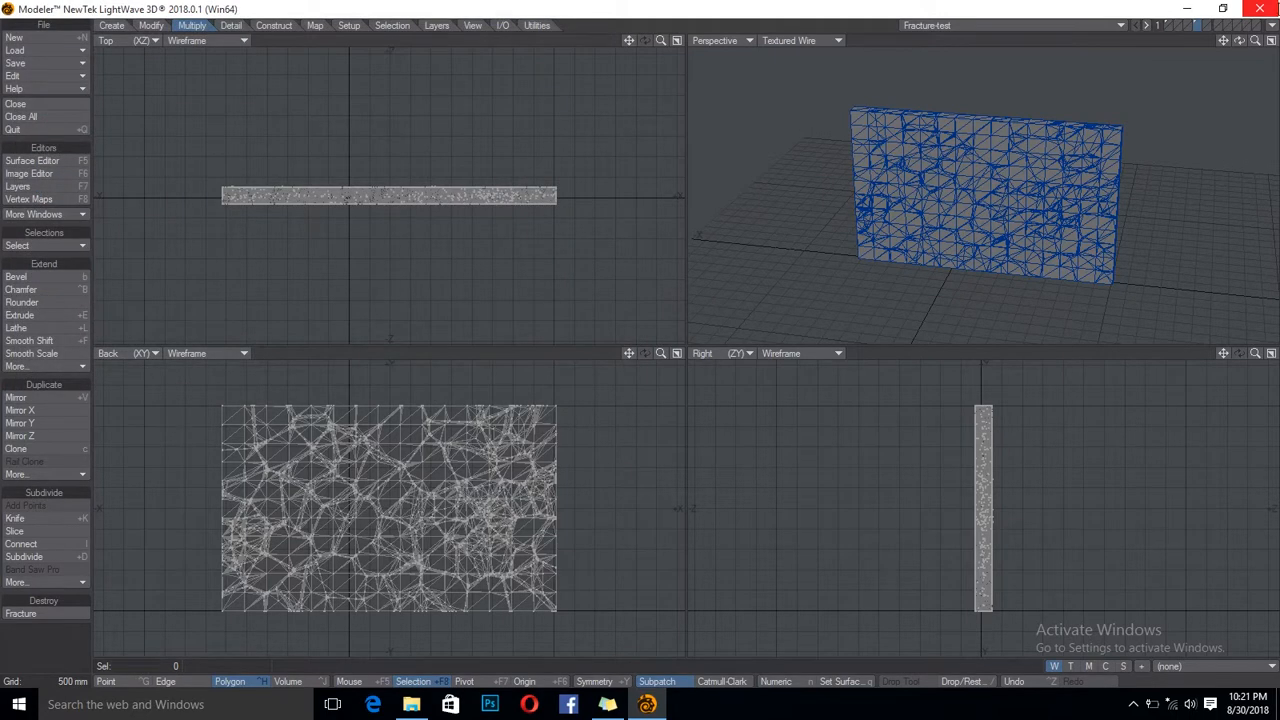
- Move the fractured wall from the fourth layer to the second layer, and compare it with the original wall's layer
click(1200, 28)
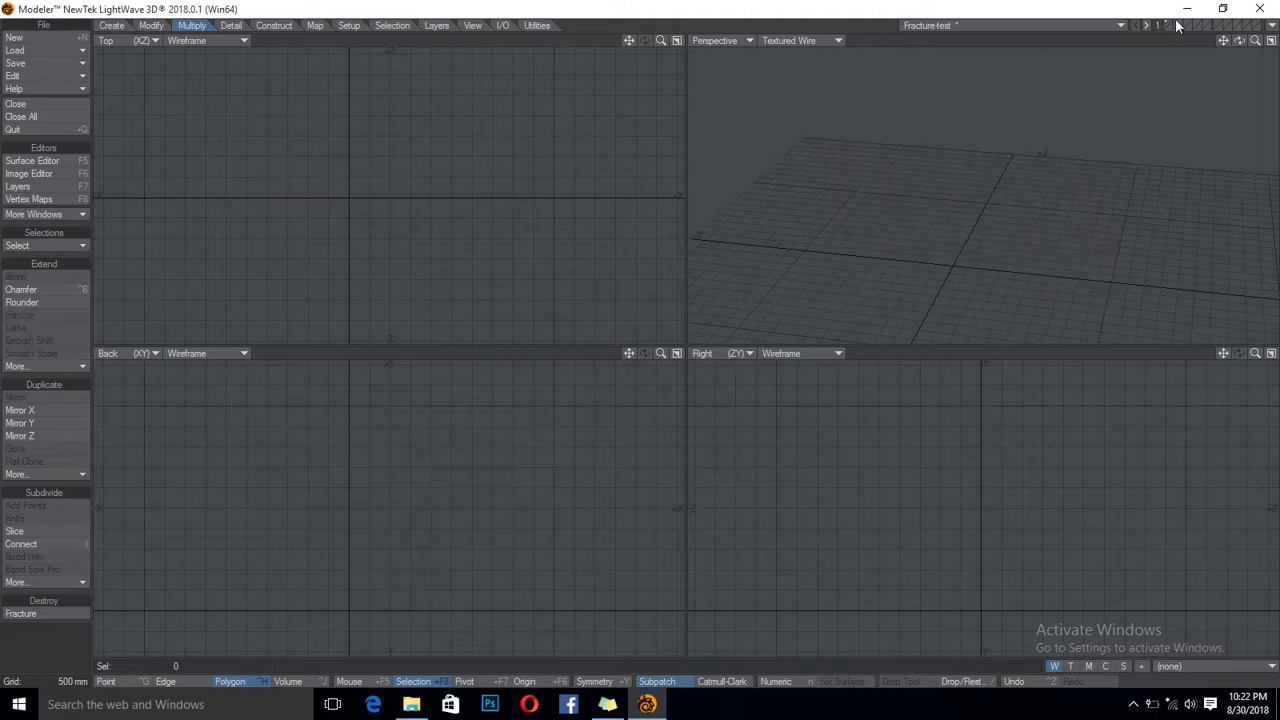
click(1183, 30)
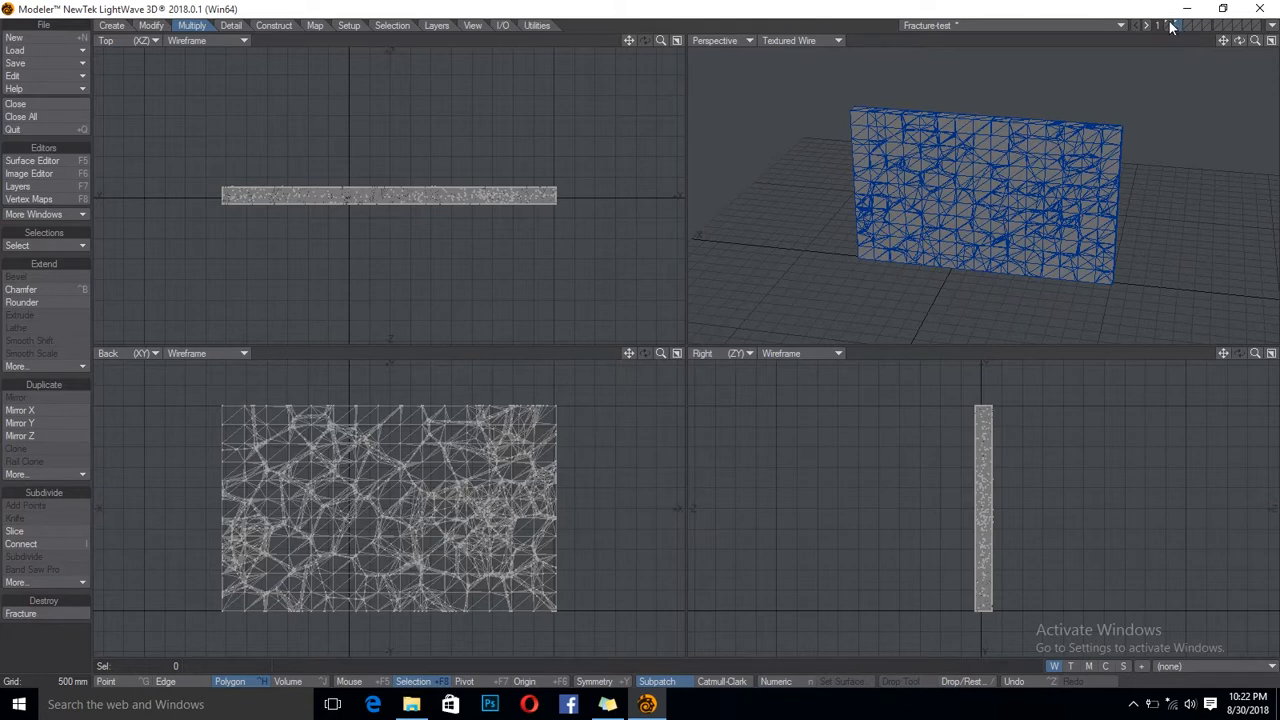
click(1172, 26)
click(1182, 28)
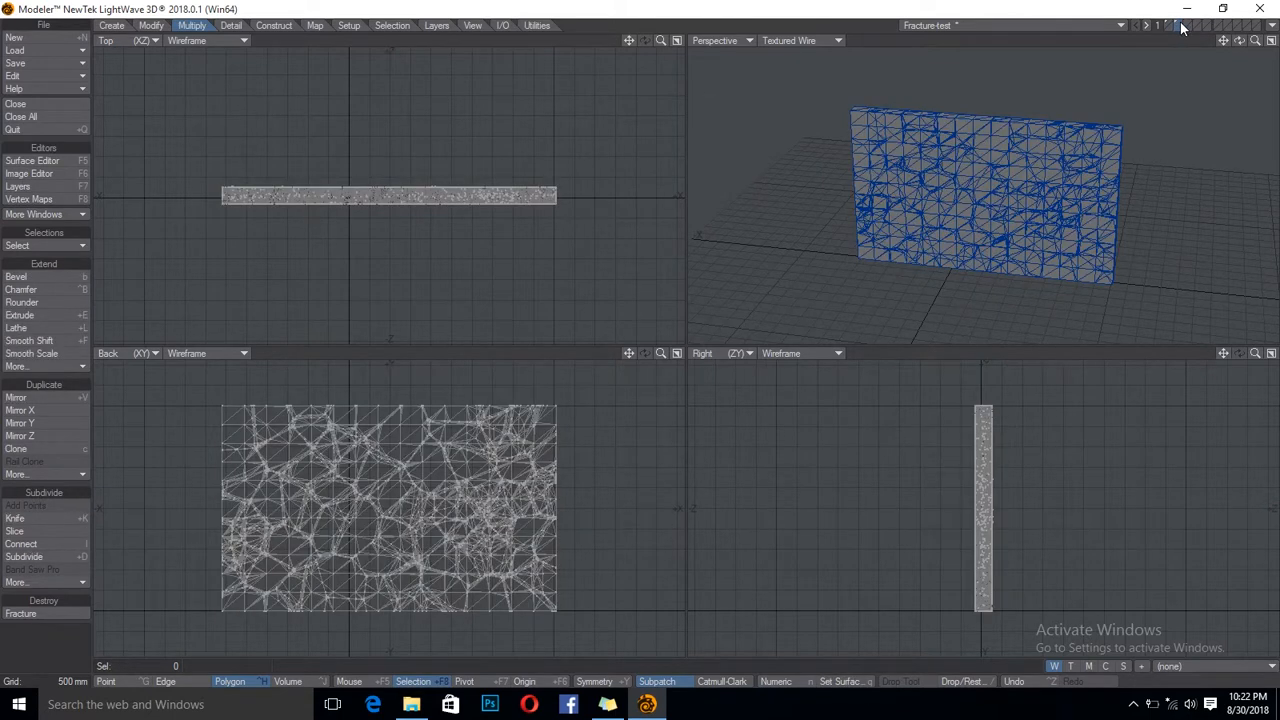
- In the third layer, draw a 100 mm thick ground slab under the fractured wall's base, using the wall as background reference, and save the object
click(1190, 28)
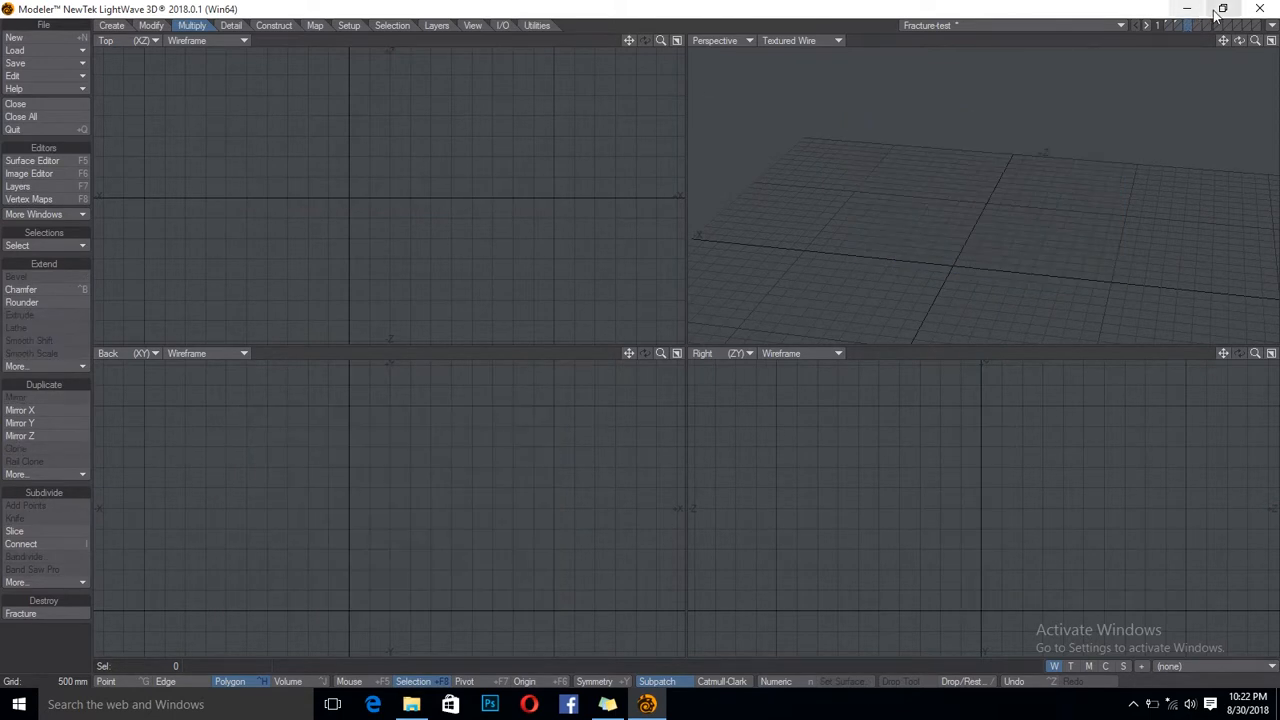
click(1178, 30)
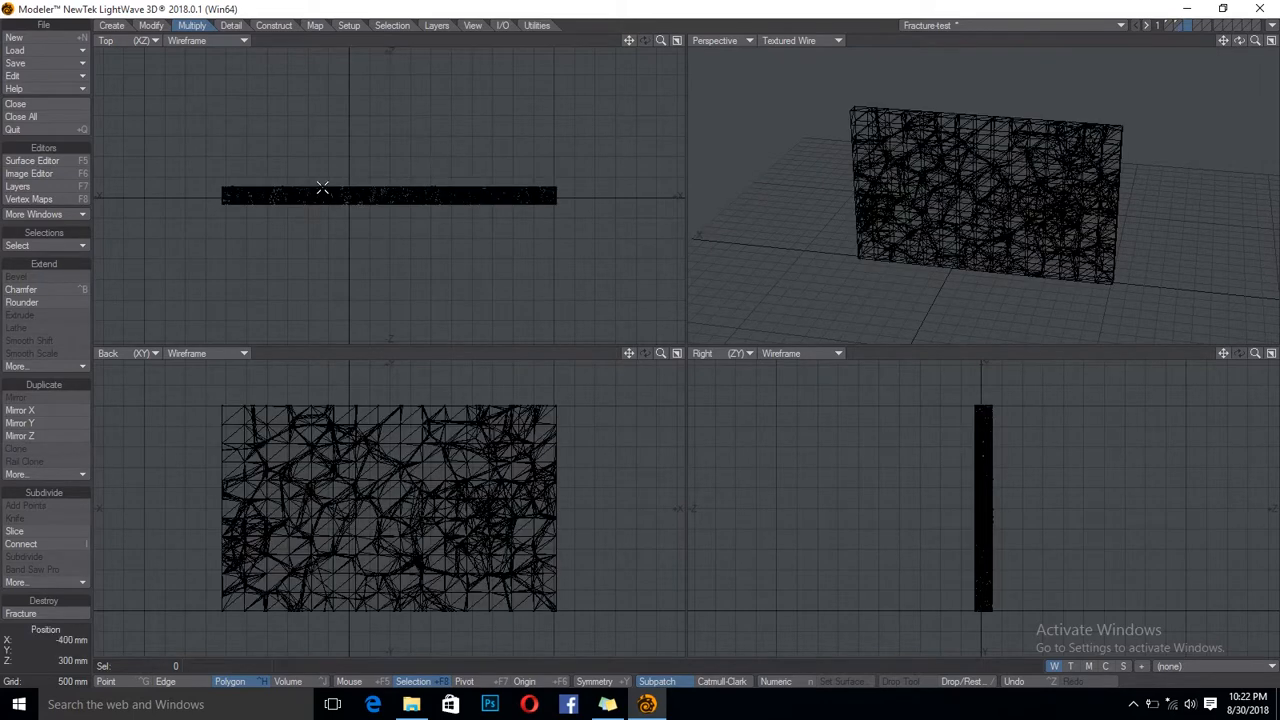
click(111, 27)
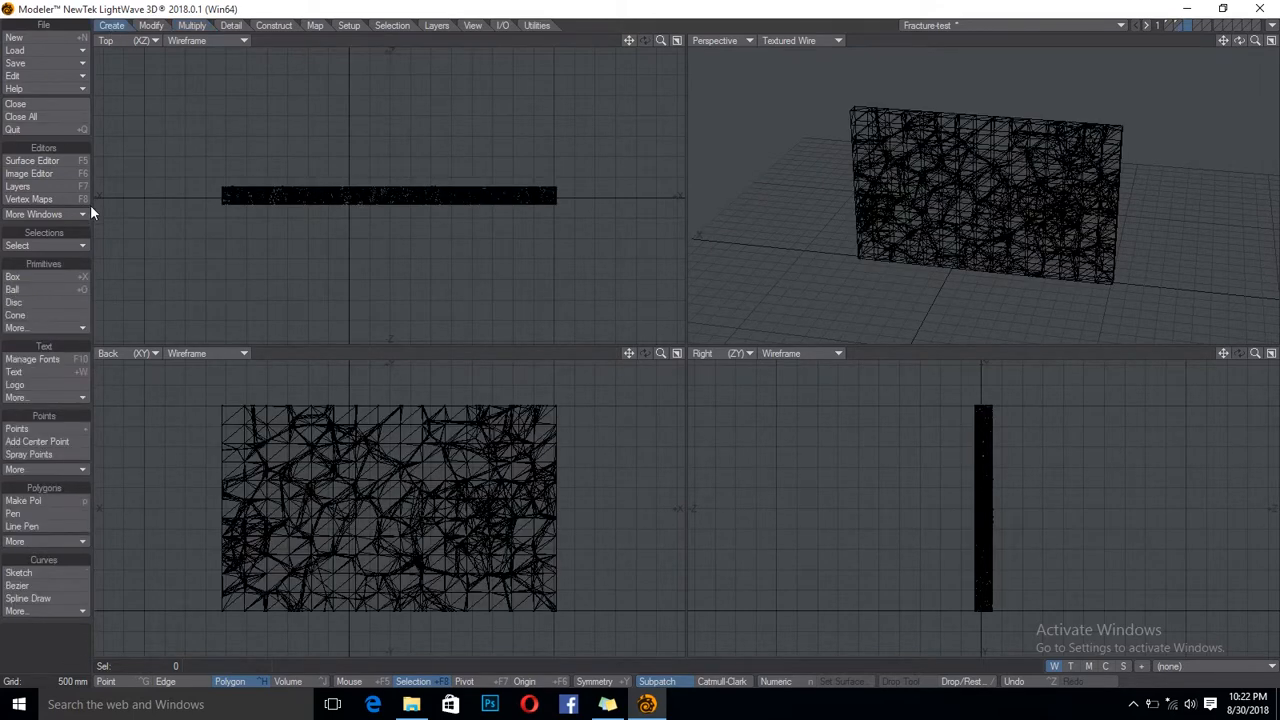
click(35, 278)
drag(136, 75, 626, 389)
drag(503, 508, 503, 511)
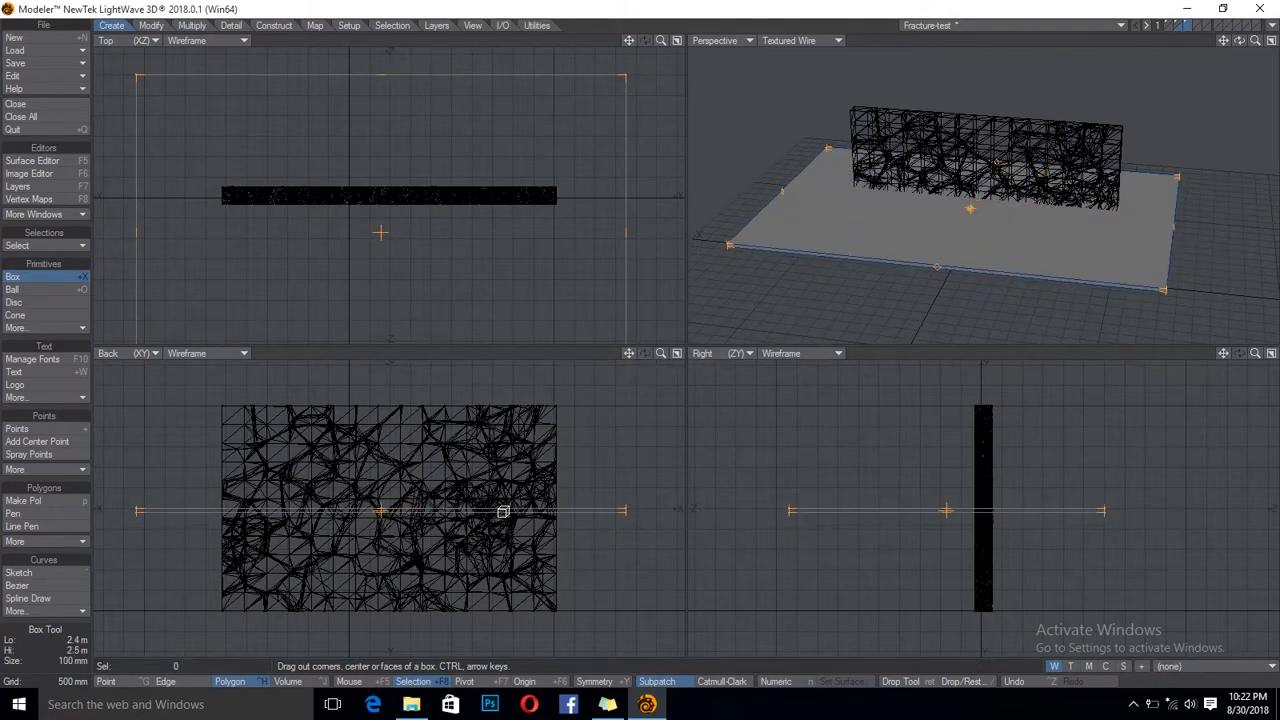
drag(385, 511, 385, 611)
key(space)
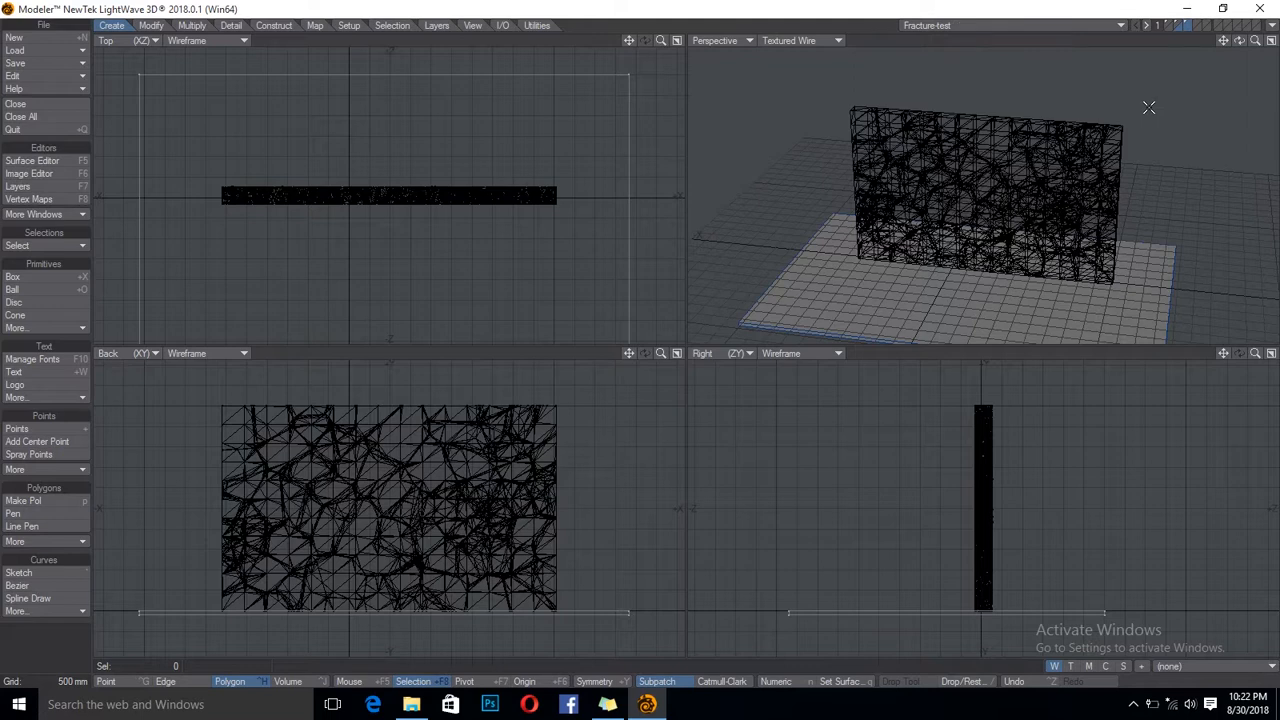
- Send the Fracture-test object to Layout and shift the fractured wall along X to about 1.87 m
click(1271, 26)
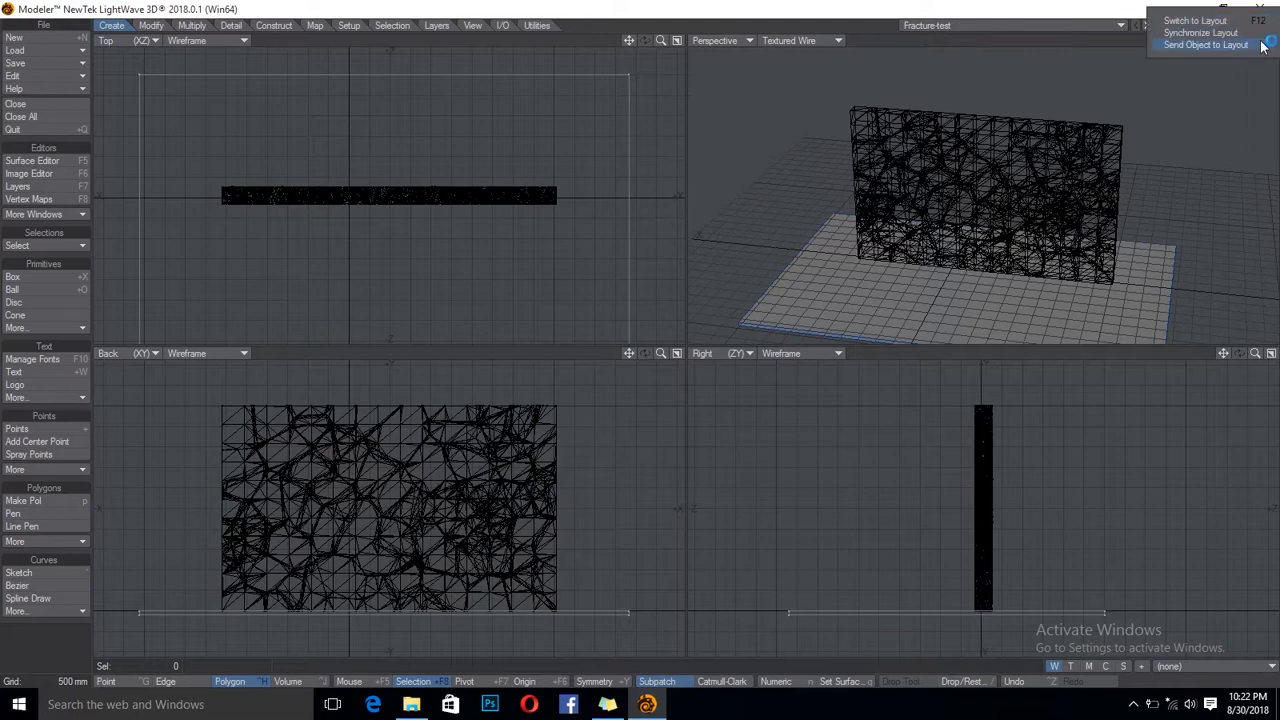
click(1262, 45)
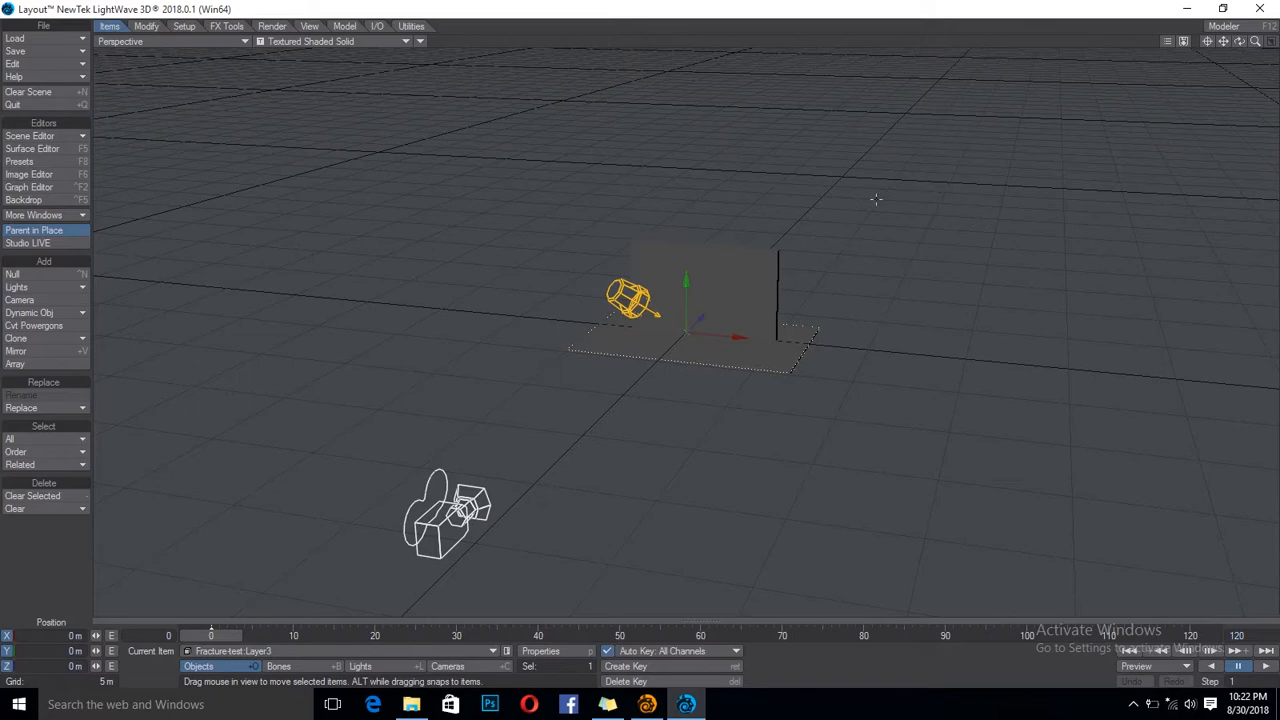
drag(731, 333, 522, 318)
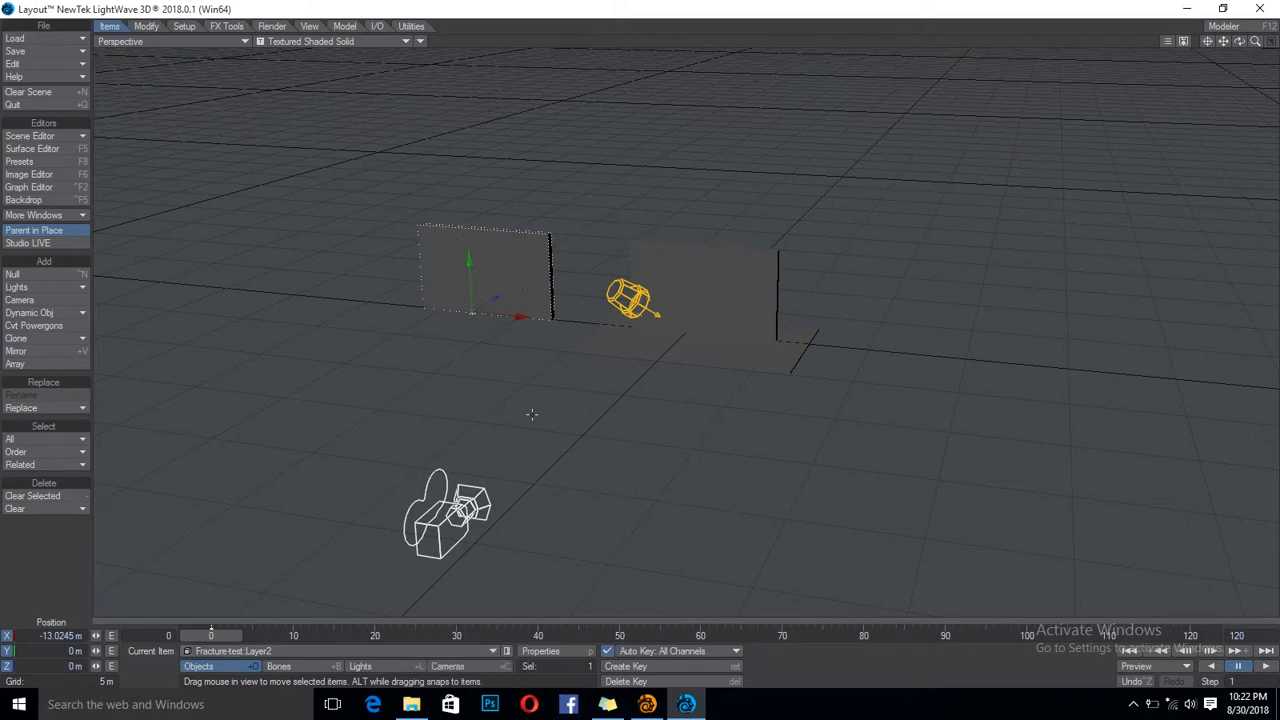
drag(530, 318, 770, 340)
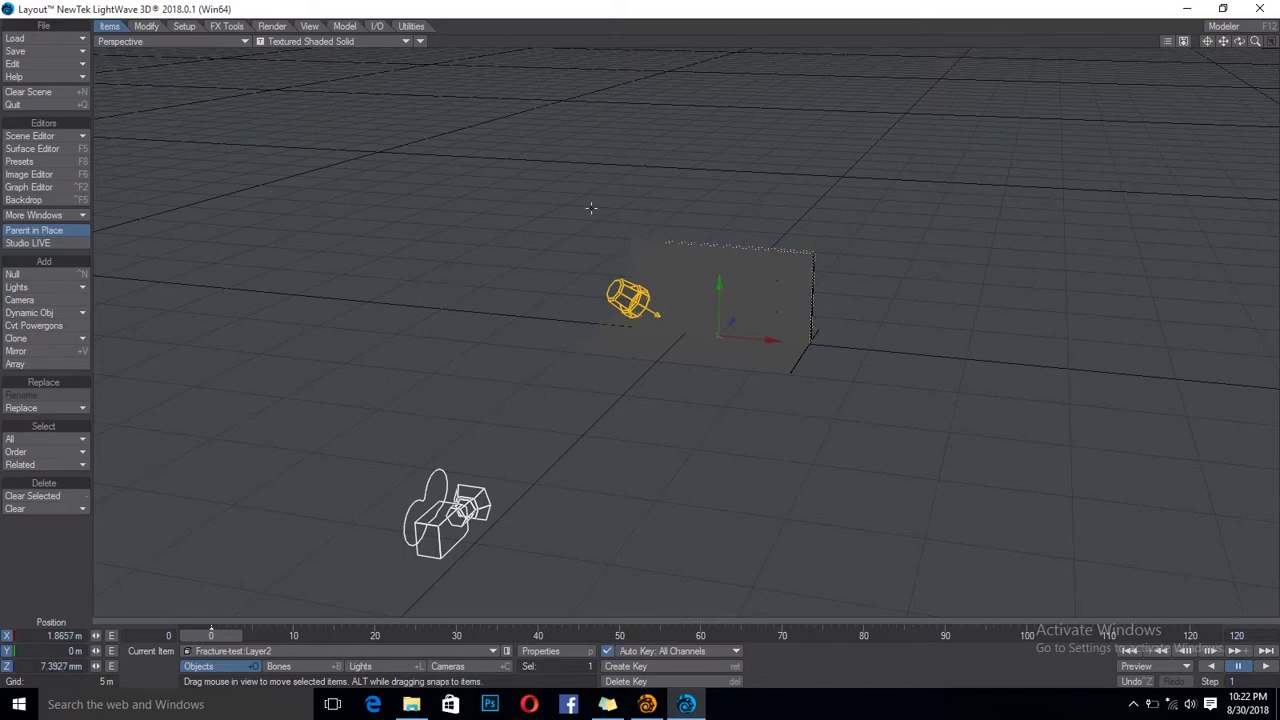
- Show the viewport as Textured Shaded Solid Wireframe and move the original wall away from the slab to about -16.1 m in X
click(377, 41)
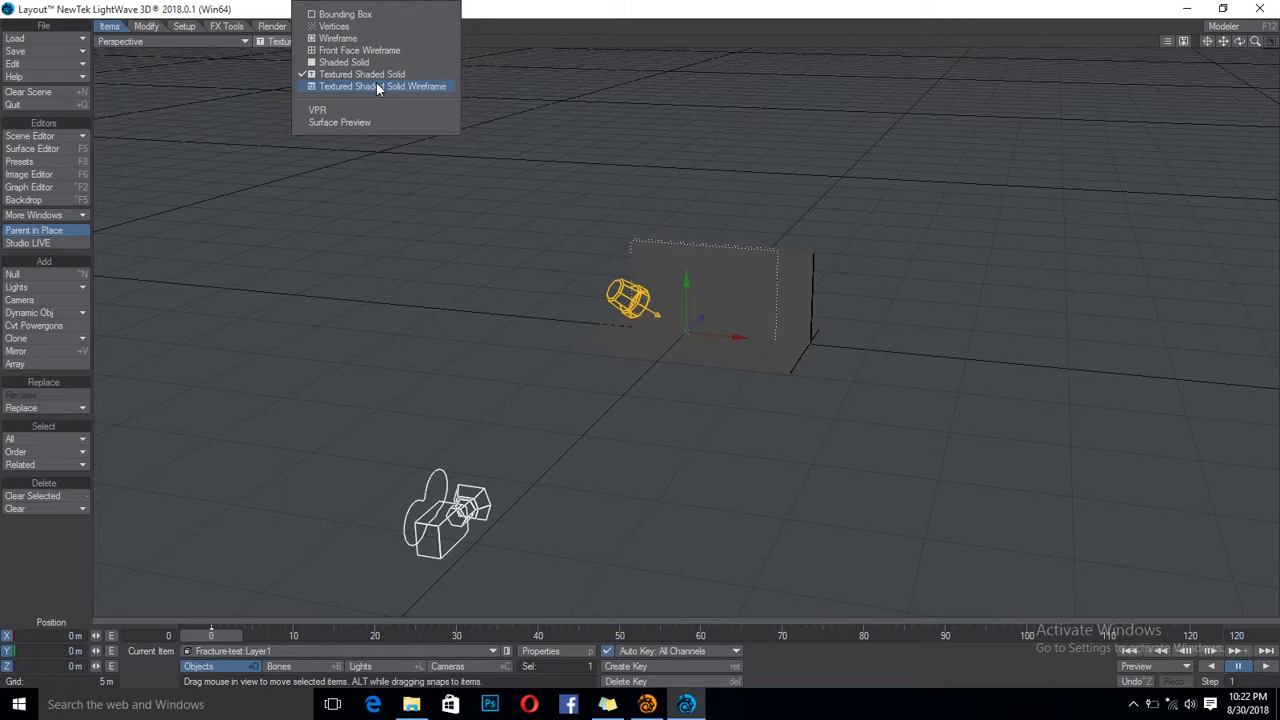
click(378, 87)
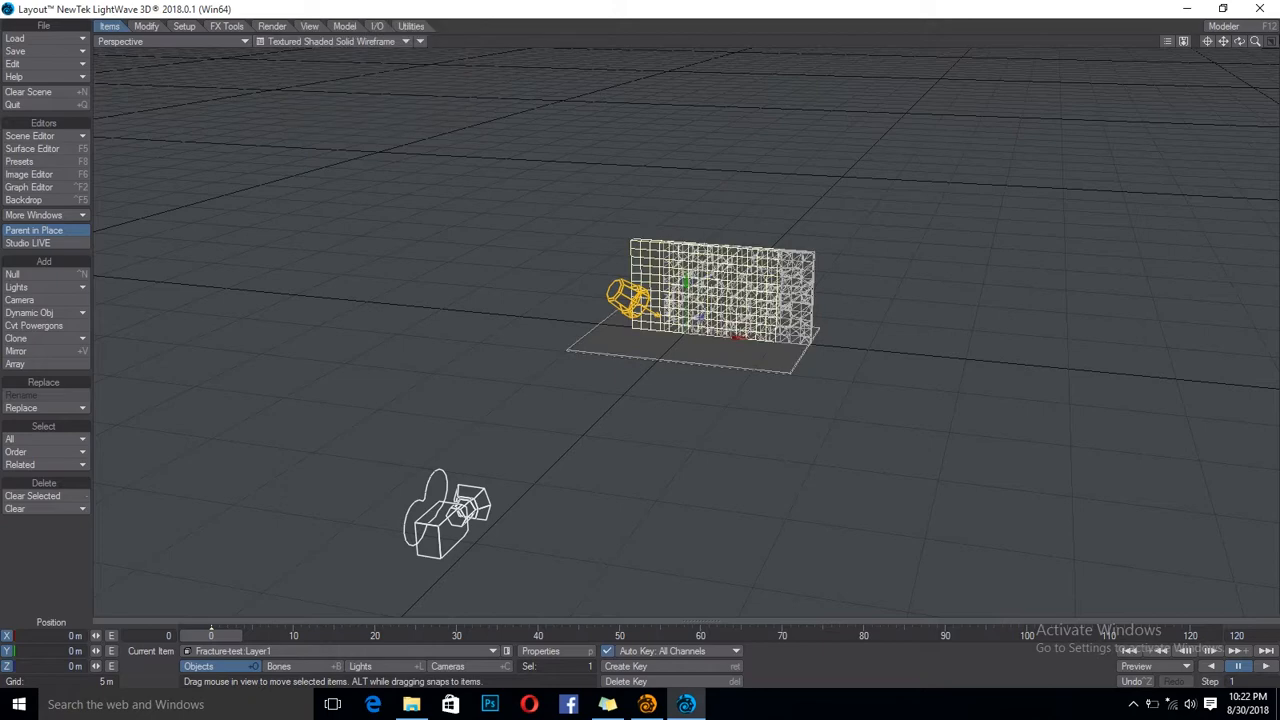
drag(1254, 42, 1120, 97)
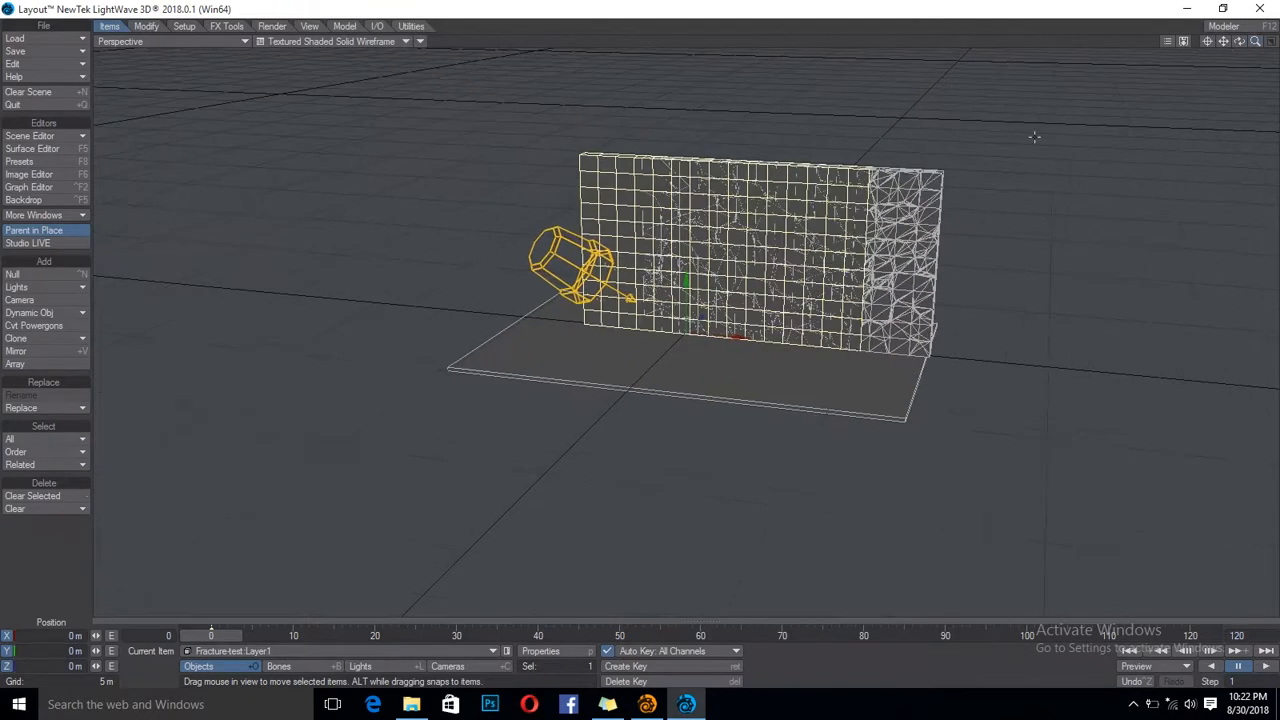
mouse_move(745, 345)
mouse_down()
mouse_move(605, 345)
mouse_move(744, 342)
mouse_up()
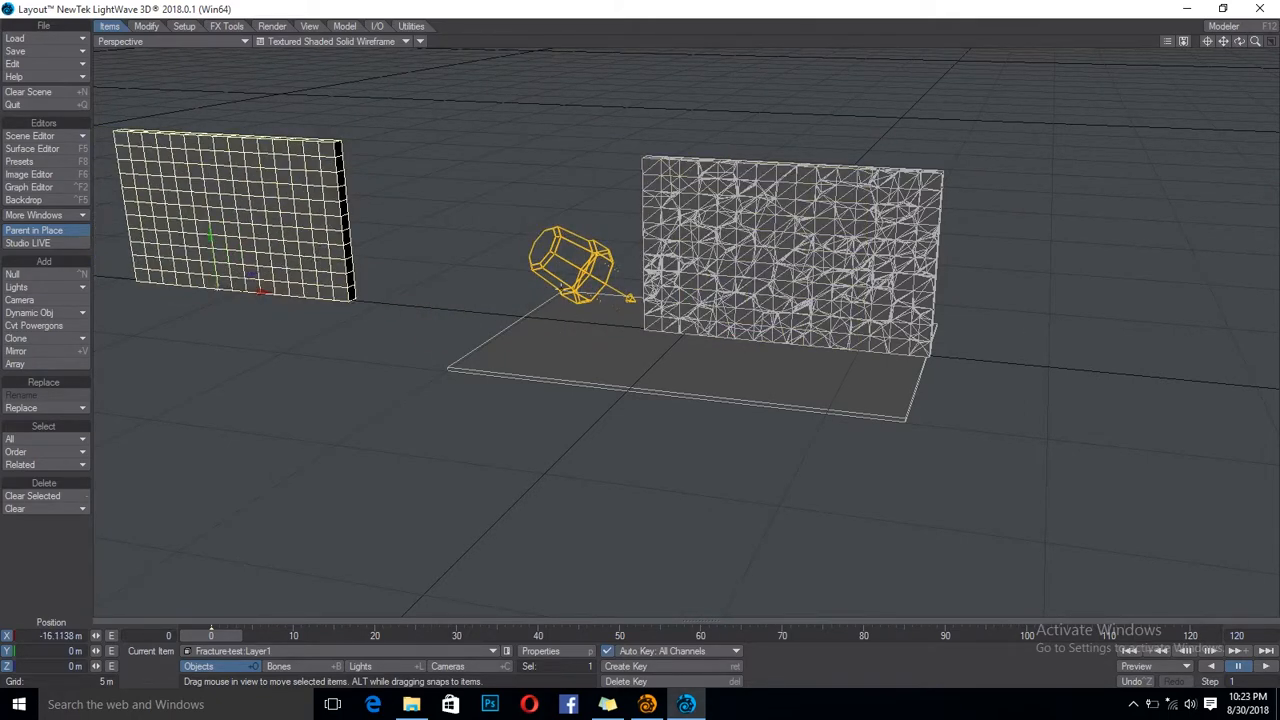
- Set the grid square size to 1 m in the display preferences and close them
key(o)
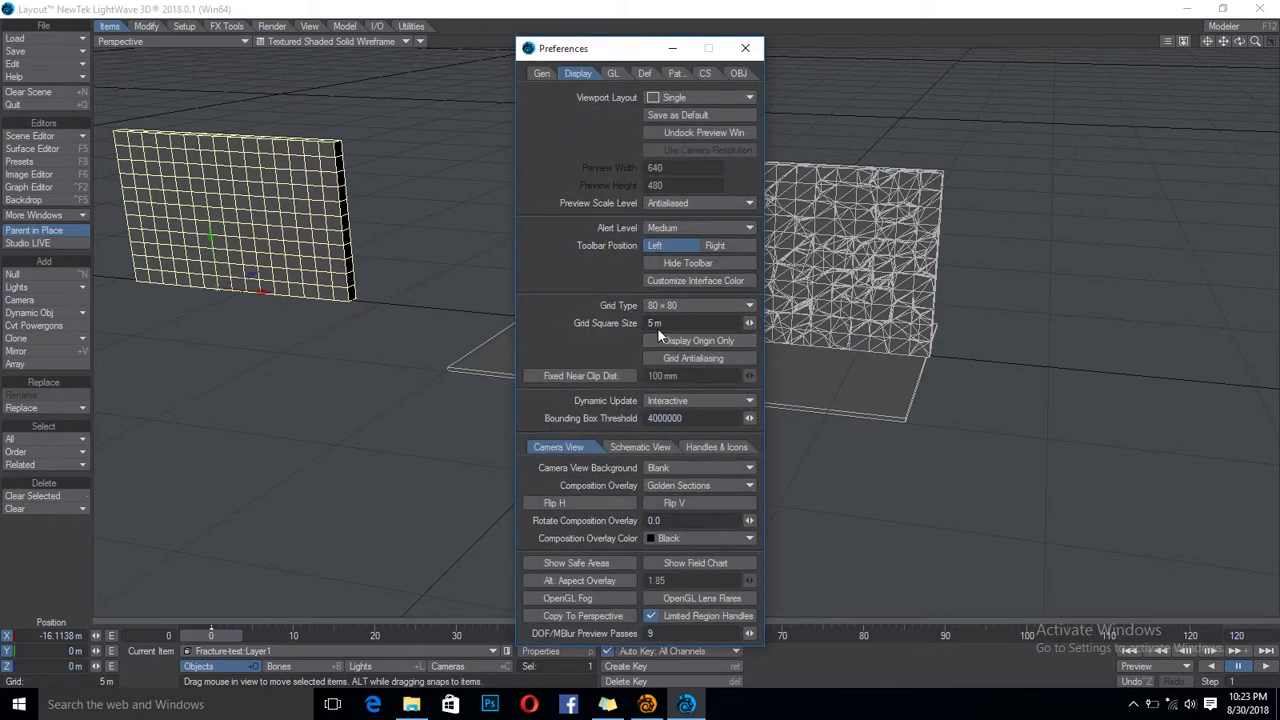
text(1)
key(Return)
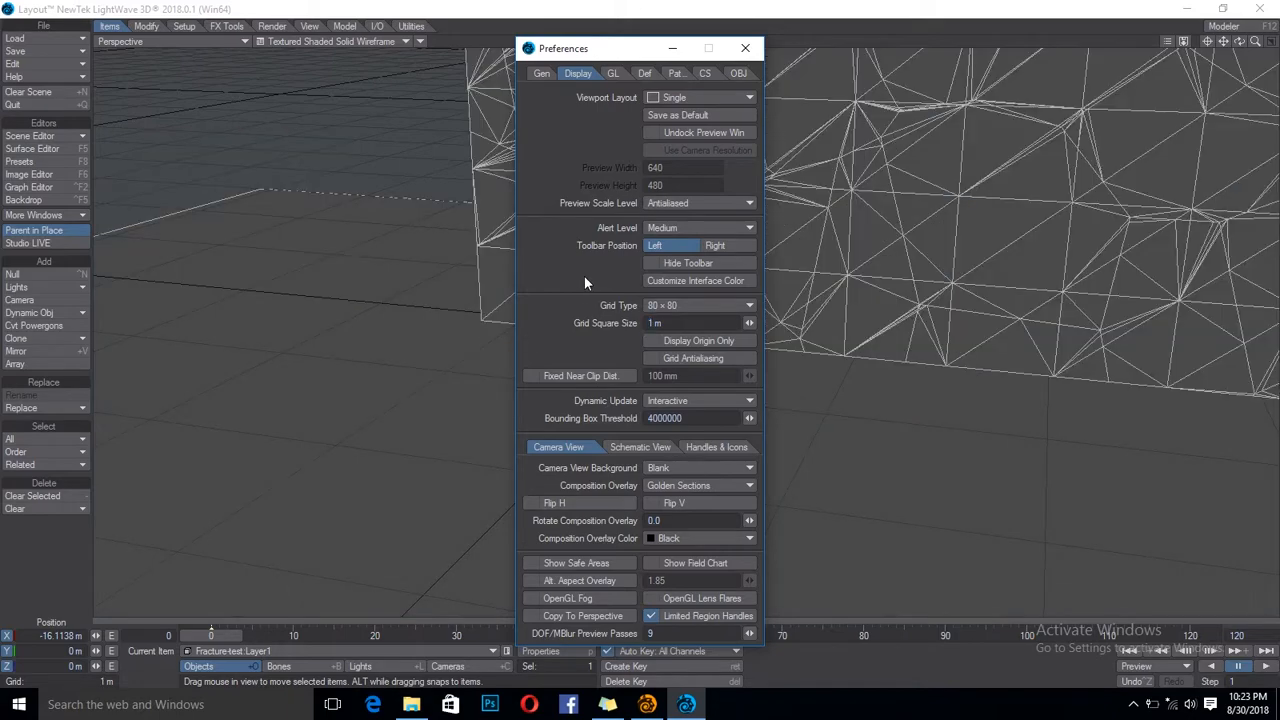
click(747, 50)
- Reposition the fractured wall over the slab at about -520 mm in X and raise it to about 1.58 m in Y
drag(1255, 42, 1232, 88)
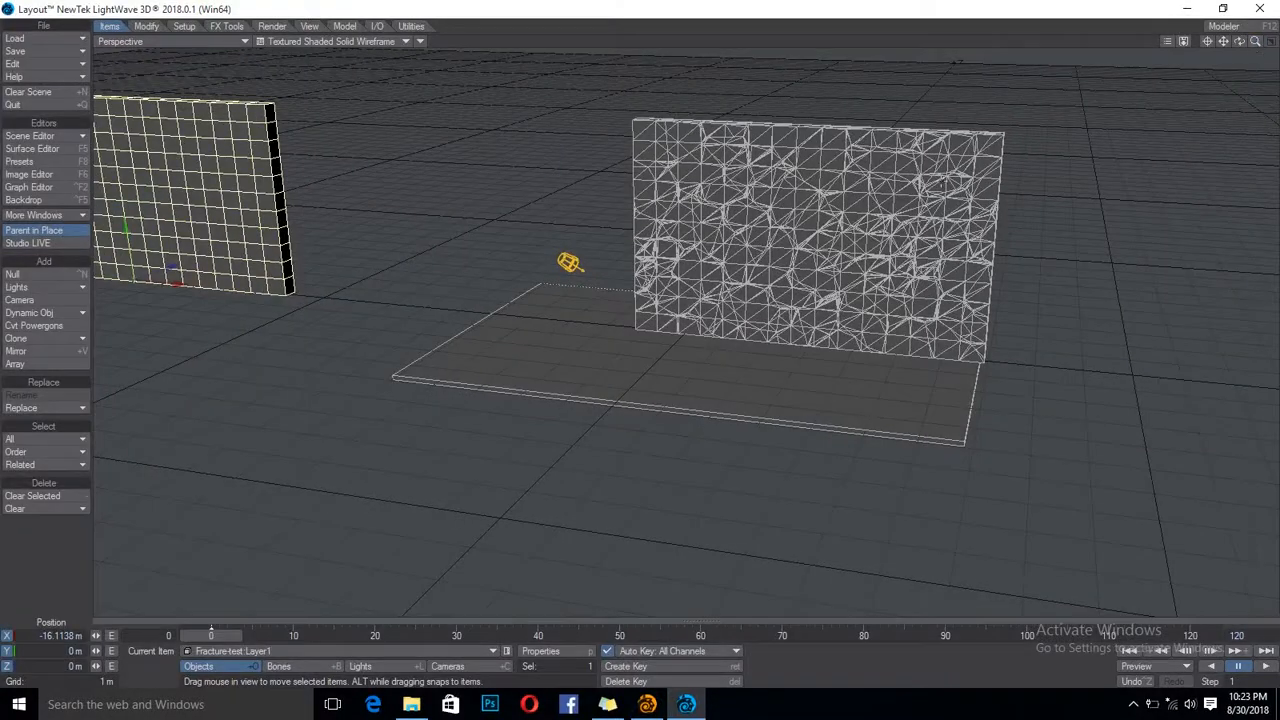
click(844, 228)
drag(827, 352, 720, 336)
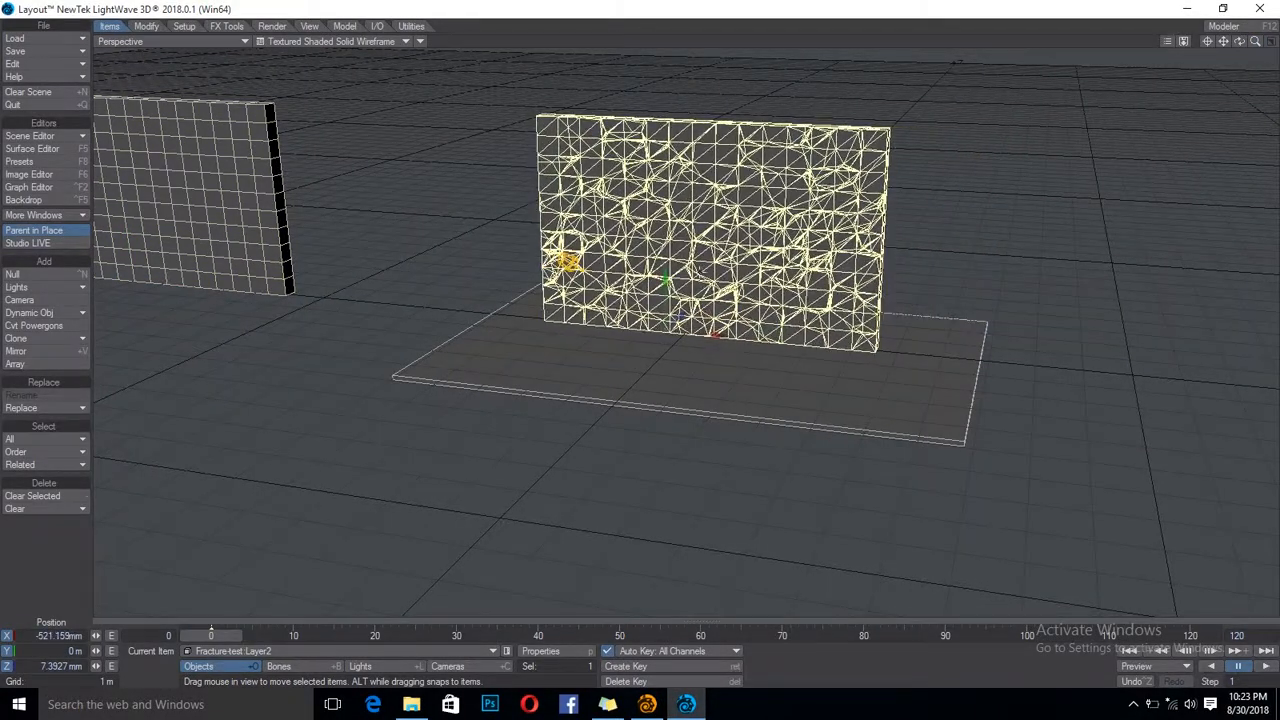
right_drag(659, 269, 659, 203)
drag(1257, 45, 875, 105)
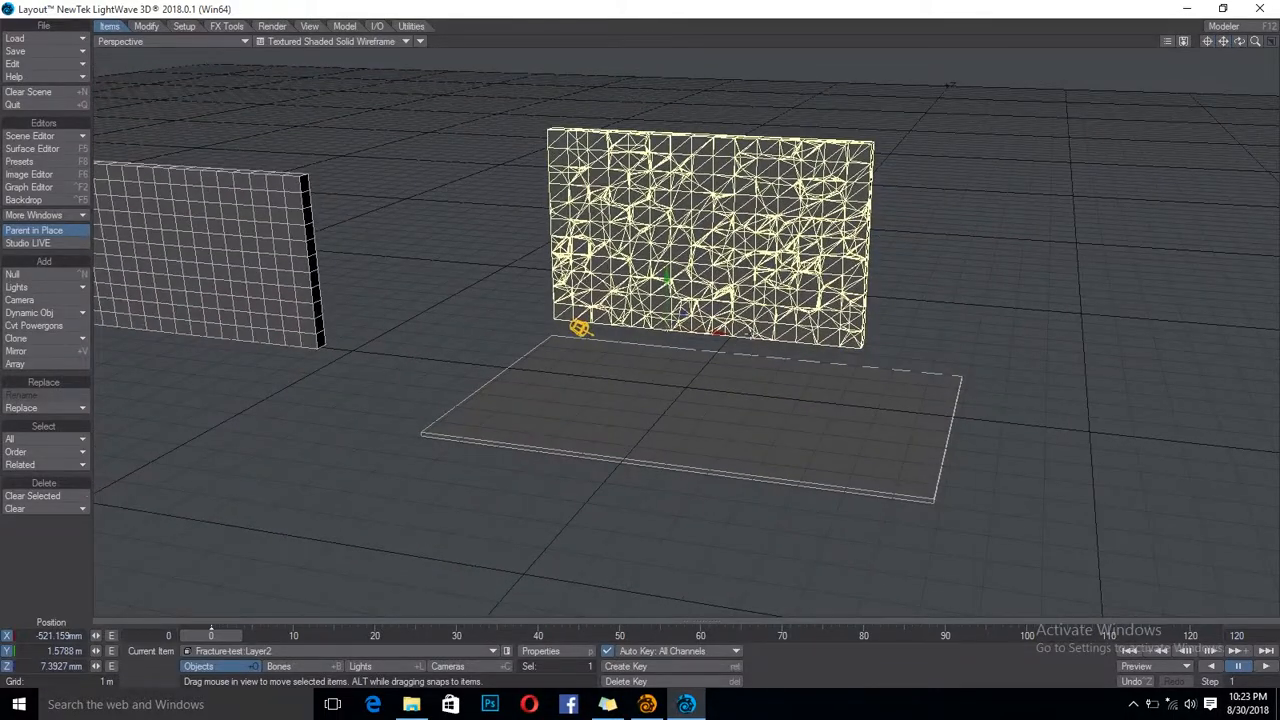
- Make the fractured wall a dynamic Parts Body and the ground slab a collision body
click(227, 27)
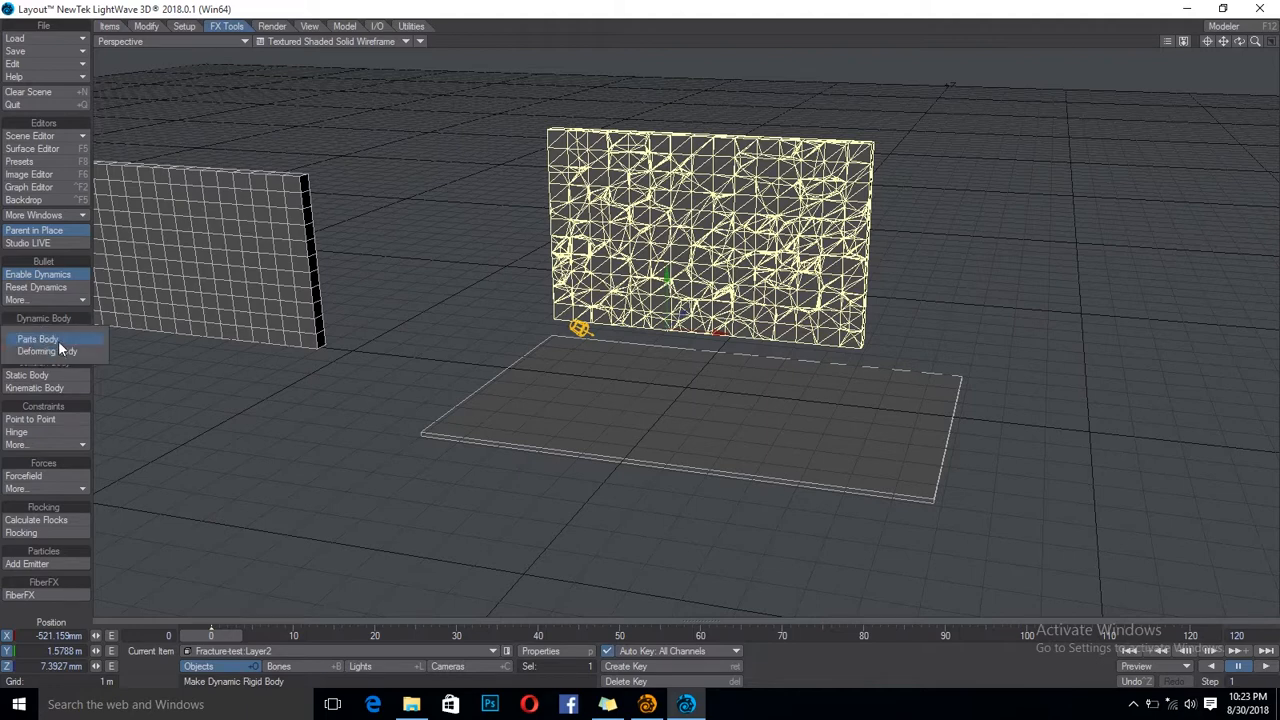
click(718, 460)
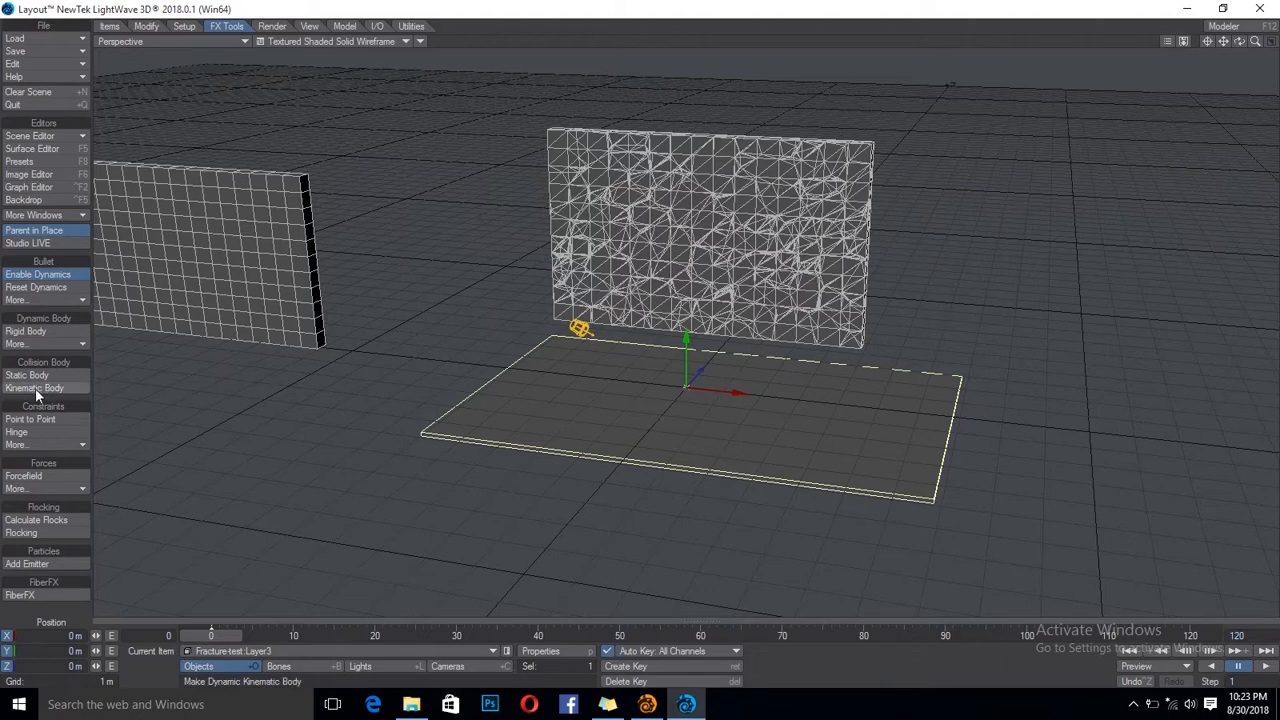
- Play the Bullet simulation, examine the wall's collapse from low and elevated angles, and stop and rewind it
click(1268, 667)
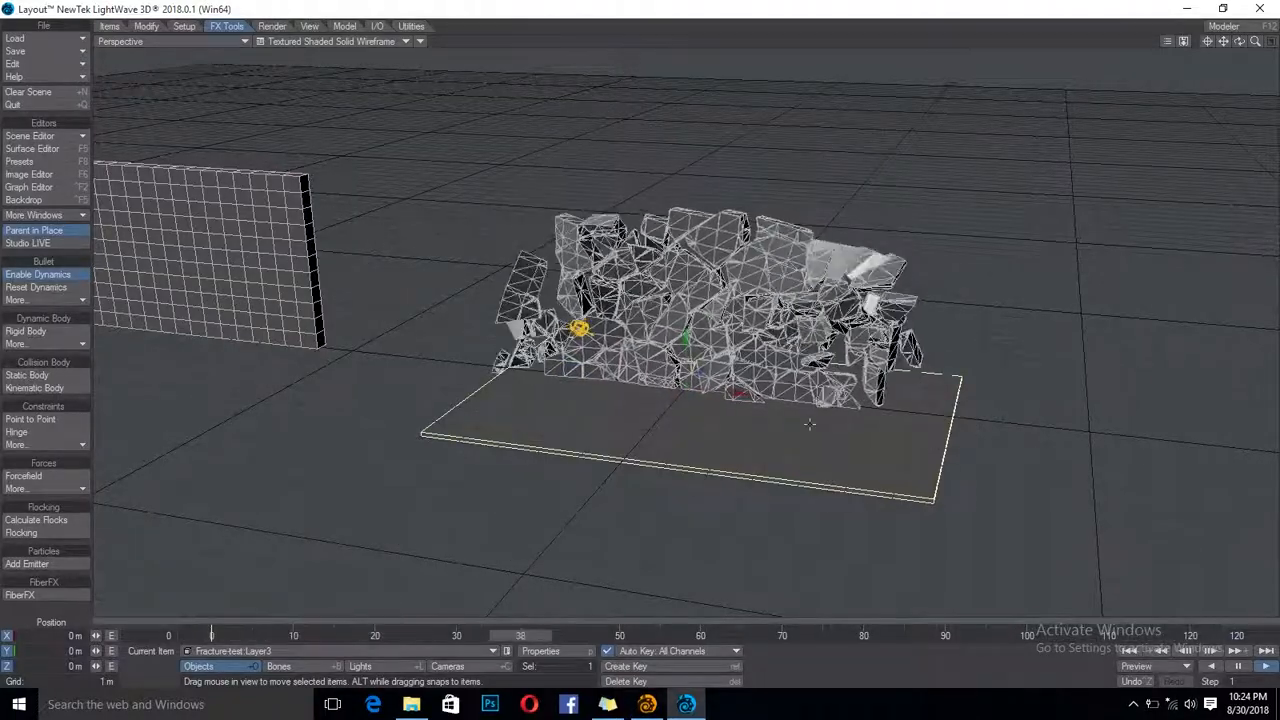
mouse_move(1239, 41)
mouse_down()
mouse_move(1142, 44)
mouse_move(1198, 44)
mouse_move(466, 590)
mouse_move(1215, 70)
mouse_move(1170, 100)
mouse_move(1235, 70)
mouse_move(1218, 118)
mouse_move(1239, 44)
mouse_up()
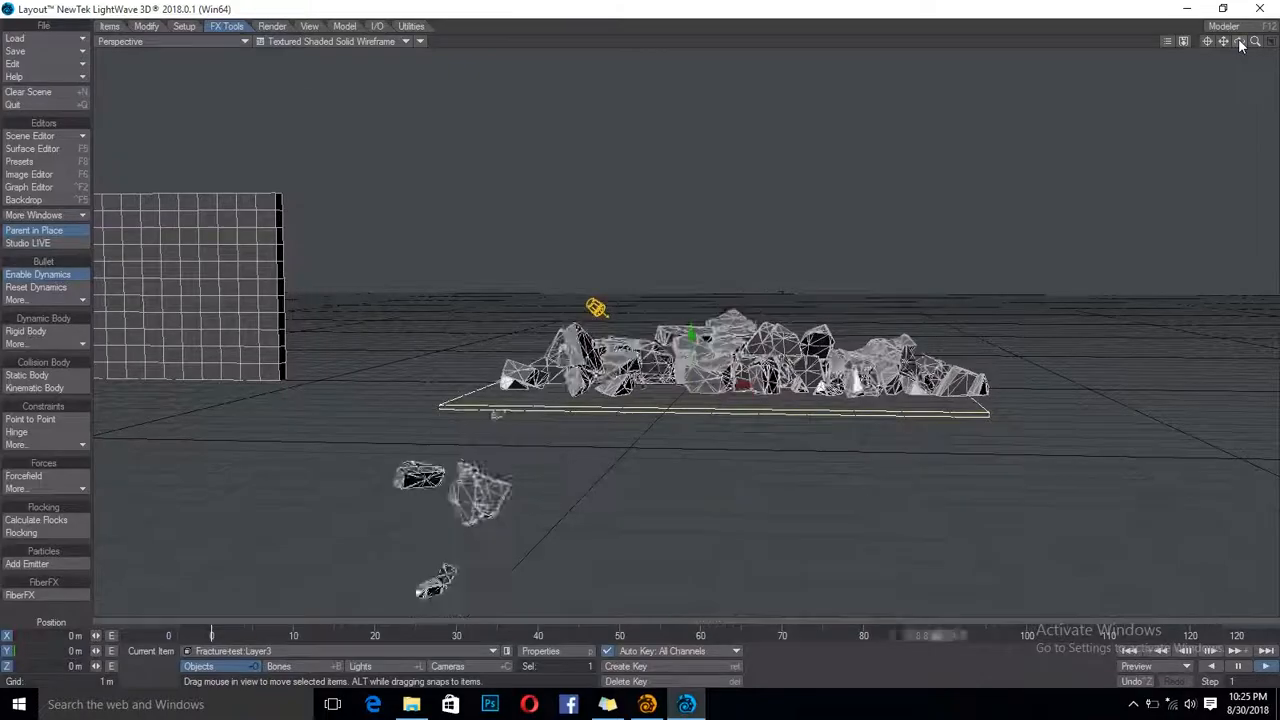
drag(1240, 44, 1156, 108)
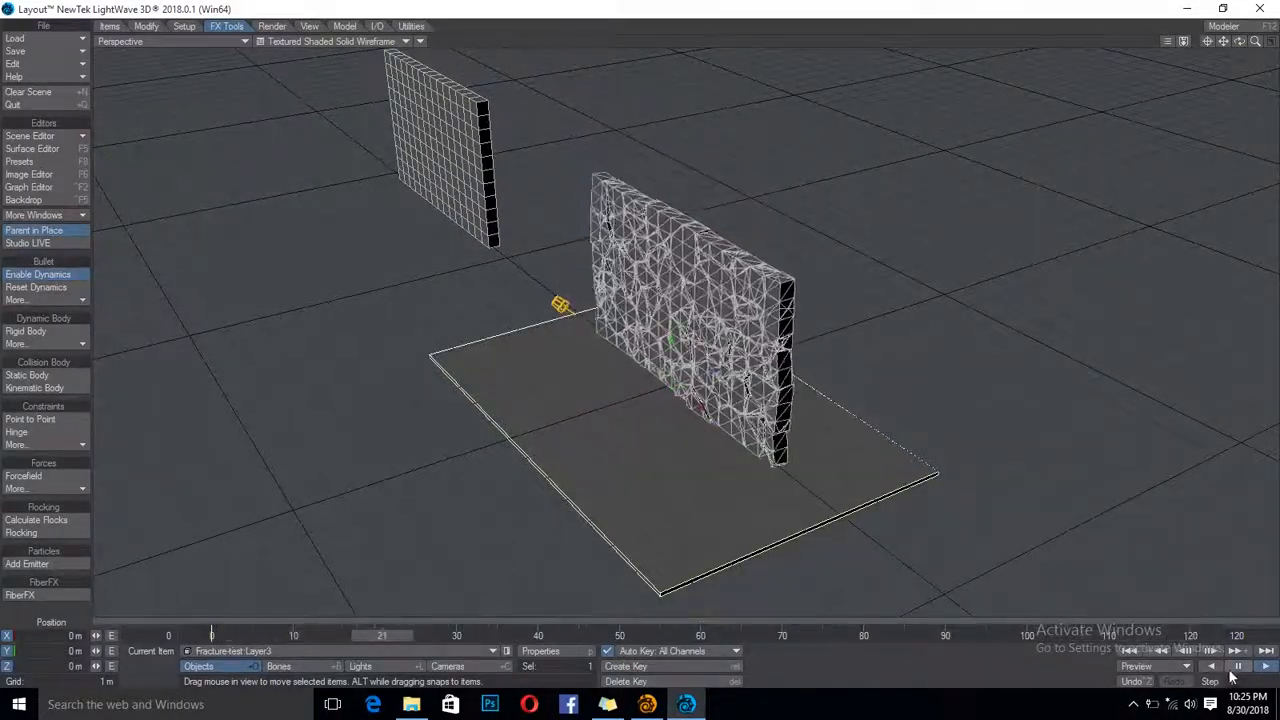
click(1236, 668)
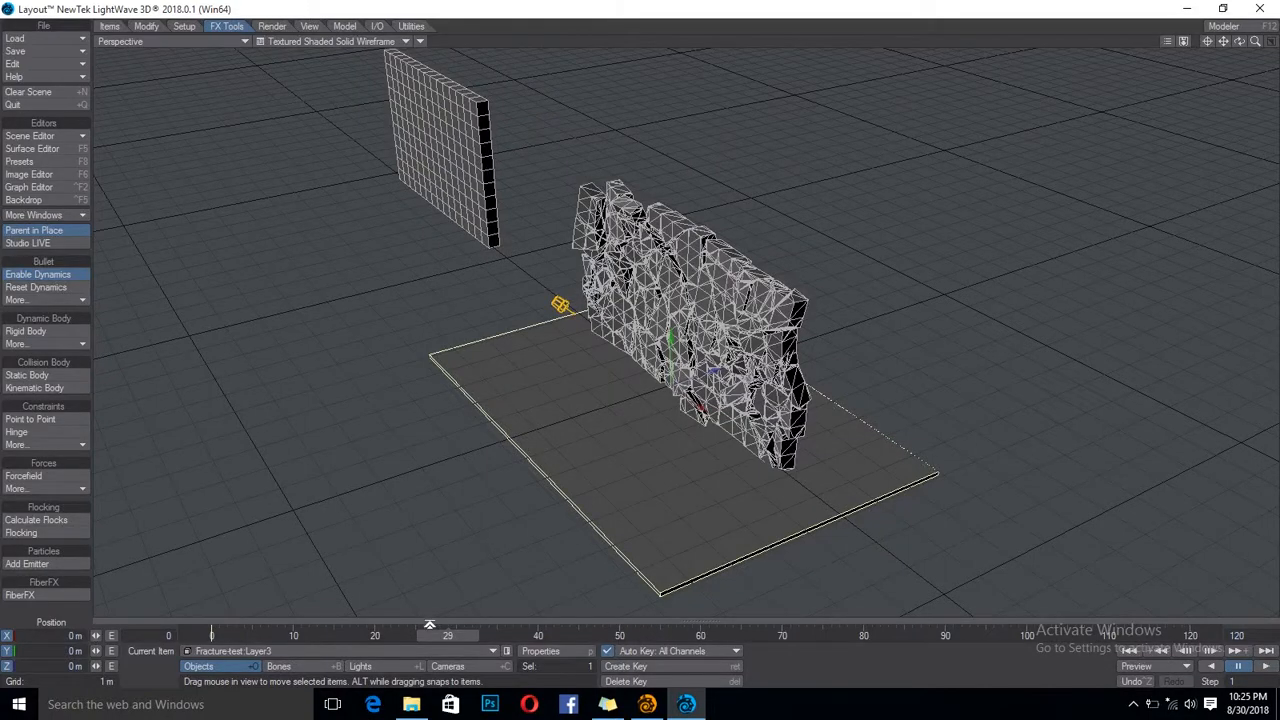
click(1129, 650)
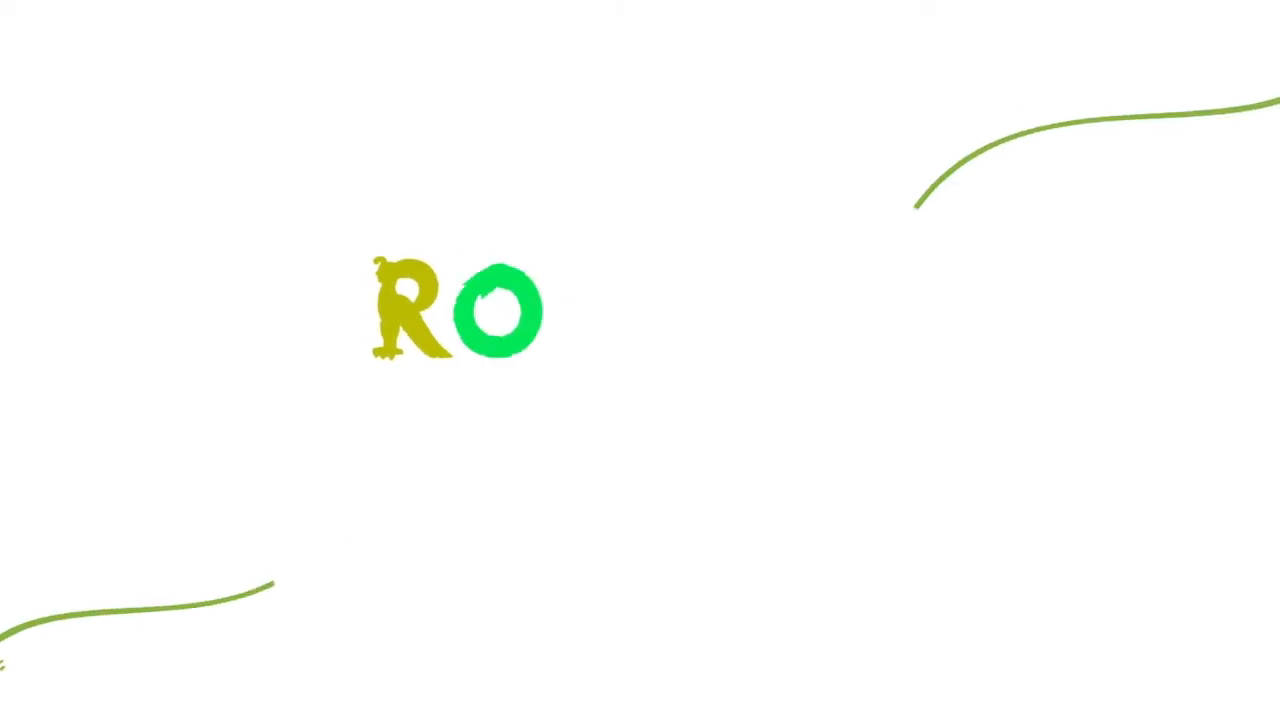